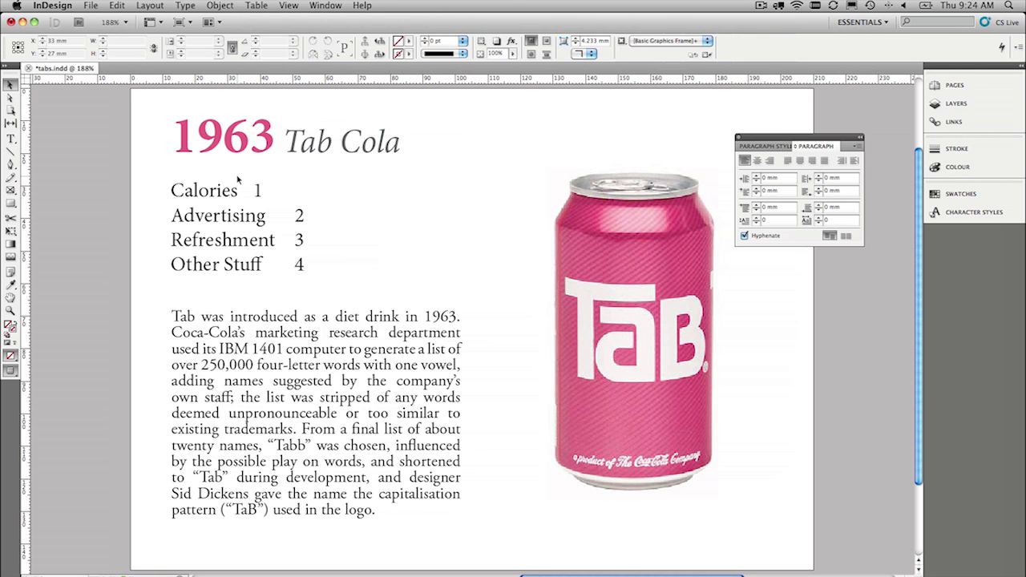
- Switch from Preview to Normal screen mode so frame edges, margins and column guides show
key("w")
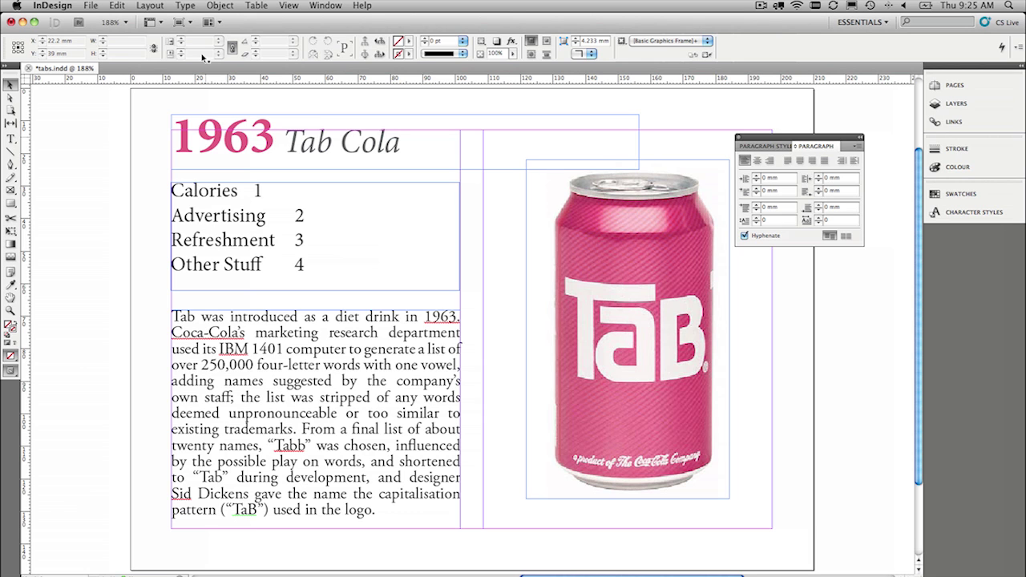
left_click(187, 6)
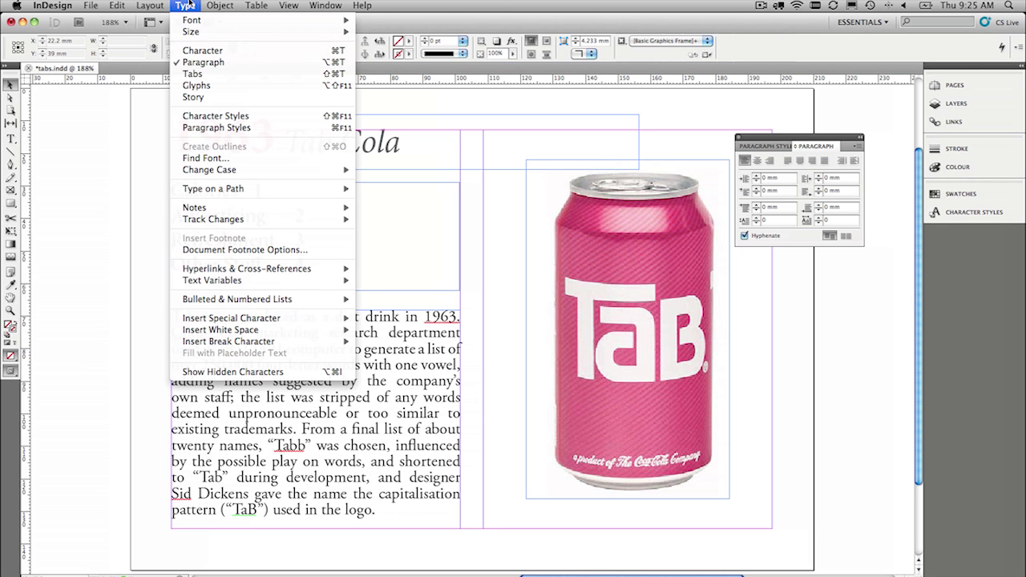
- Show hidden characters, try periods before the 4, then restore the plain tab
left_click(241, 371)
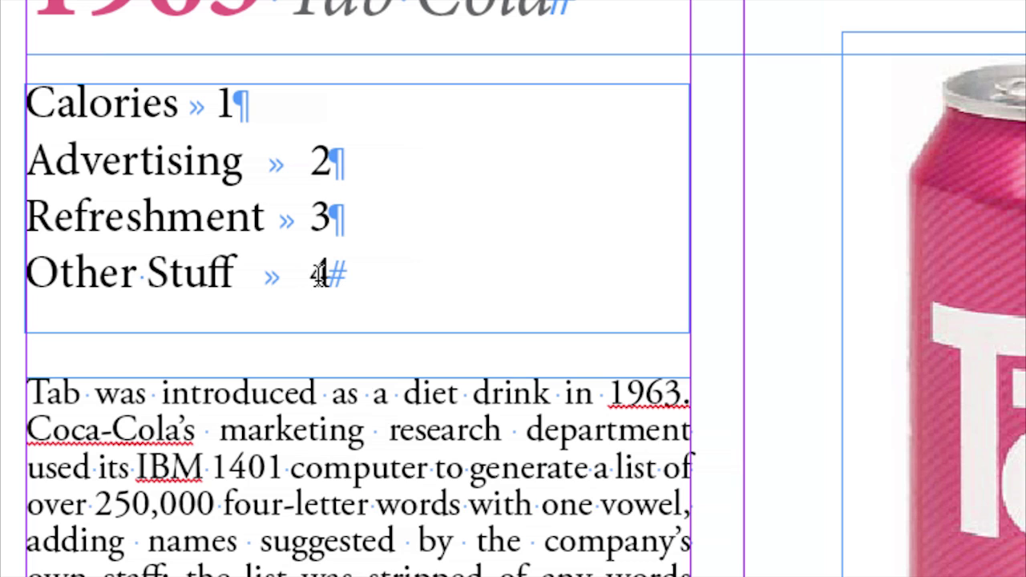
left_click_drag(311, 273, 250, 275)
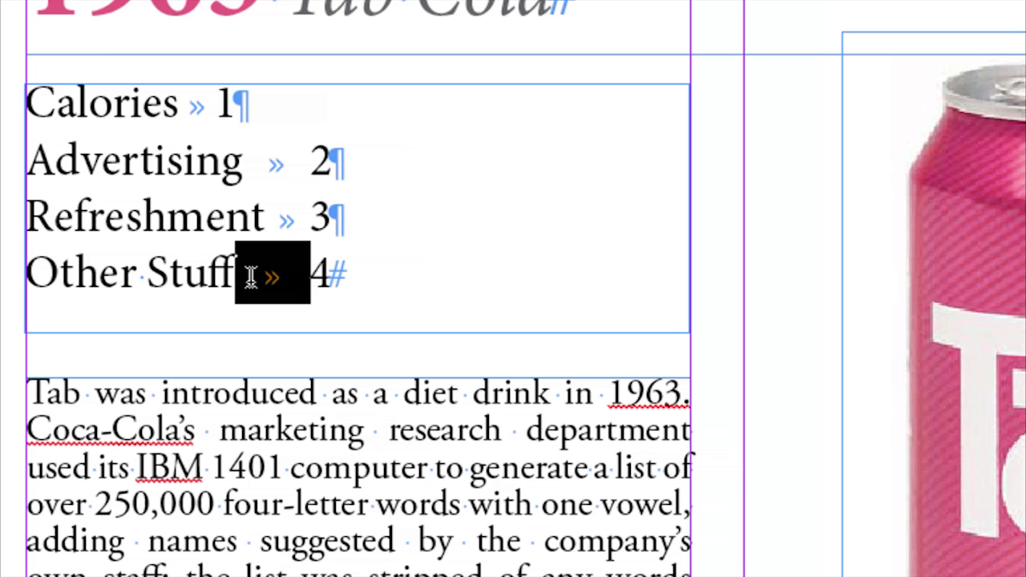
type(".......")
key("BackSpace")
key("BackSpace")
key("BackSpace")
key("BackSpace")
key("BackSpace")
key("BackSpace")
key("BackSpace")
key("Tab")
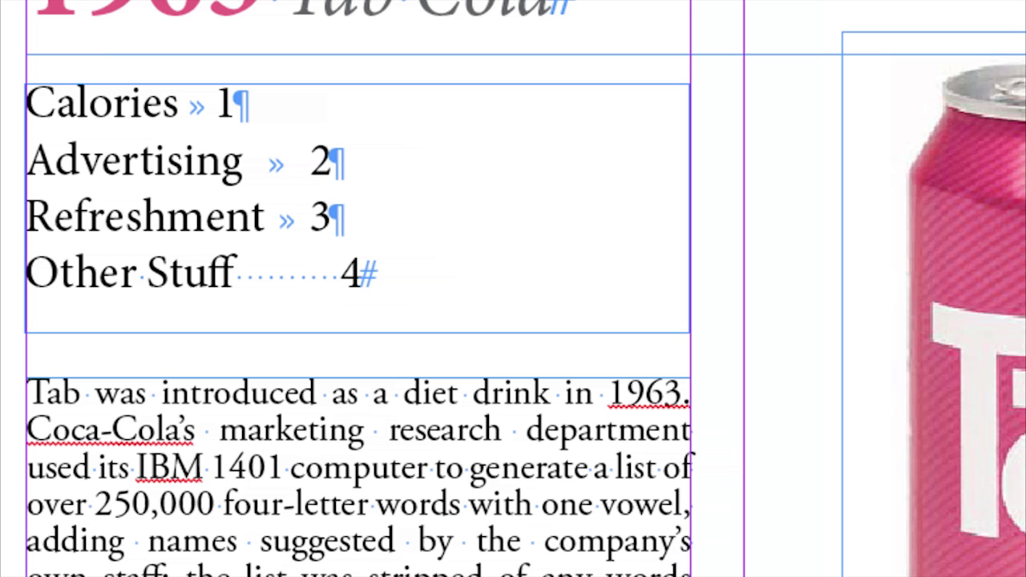
key("BackSpace")
key("Tab")
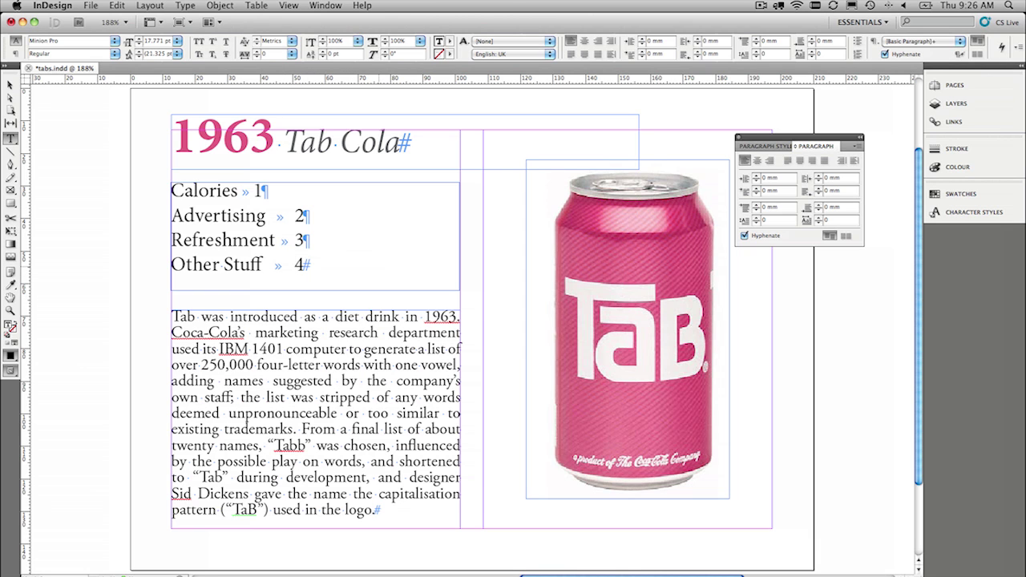
- Open the Tabs panel and position it beside the contents list frame
key("Escape")
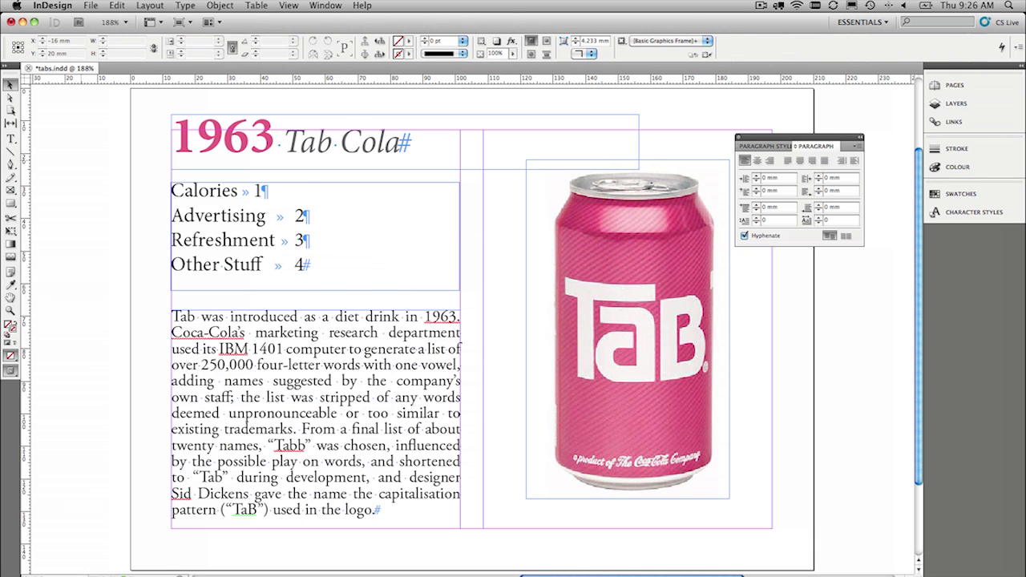
left_click(185, 6)
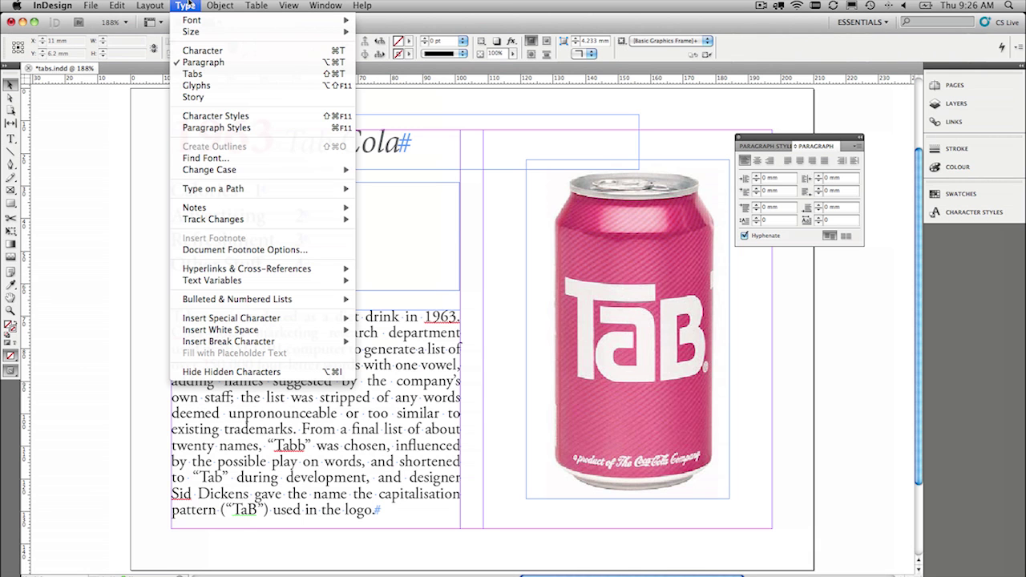
left_click(206, 75)
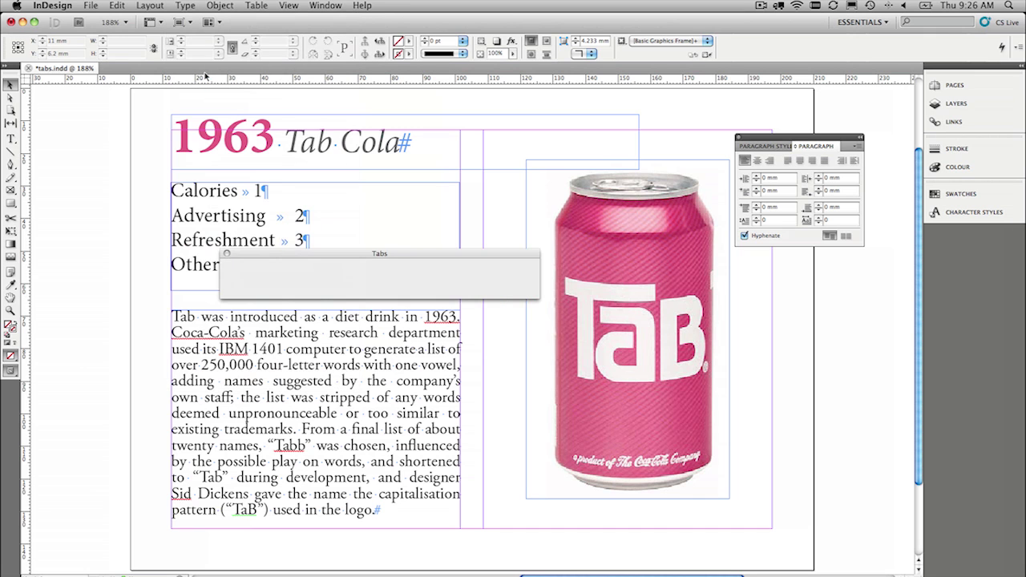
left_click_drag(372, 256, 345, 294)
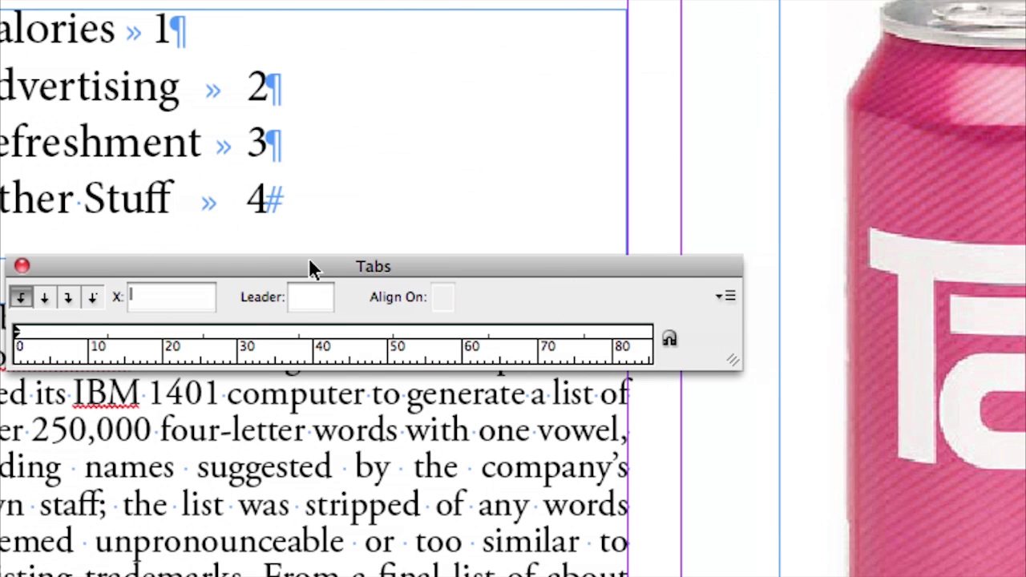
left_click_drag(324, 294, 335, 265)
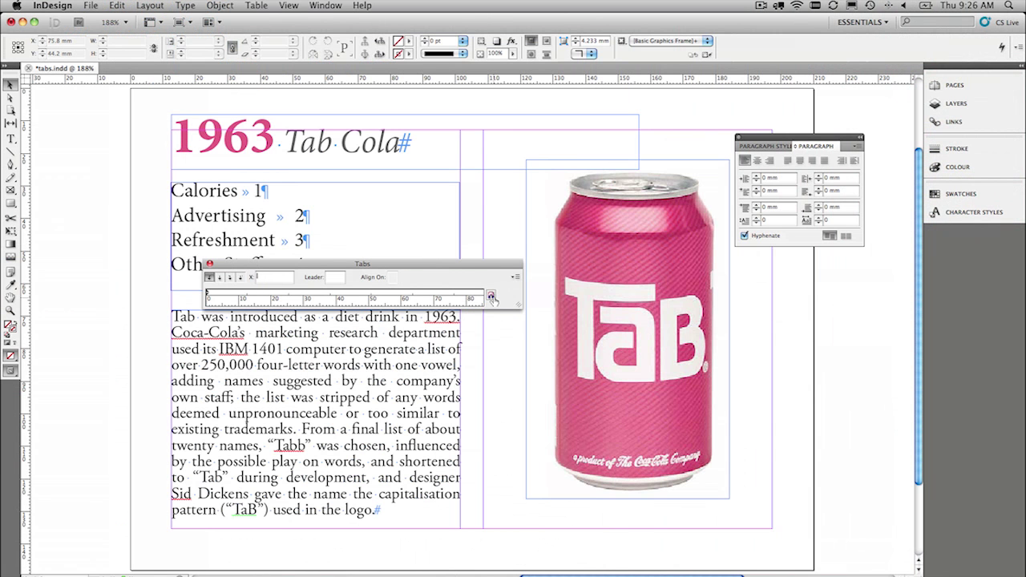
- Align page numbers 1–4 on a right-justified tab stop at 76.553 mm
left_click(228, 220)
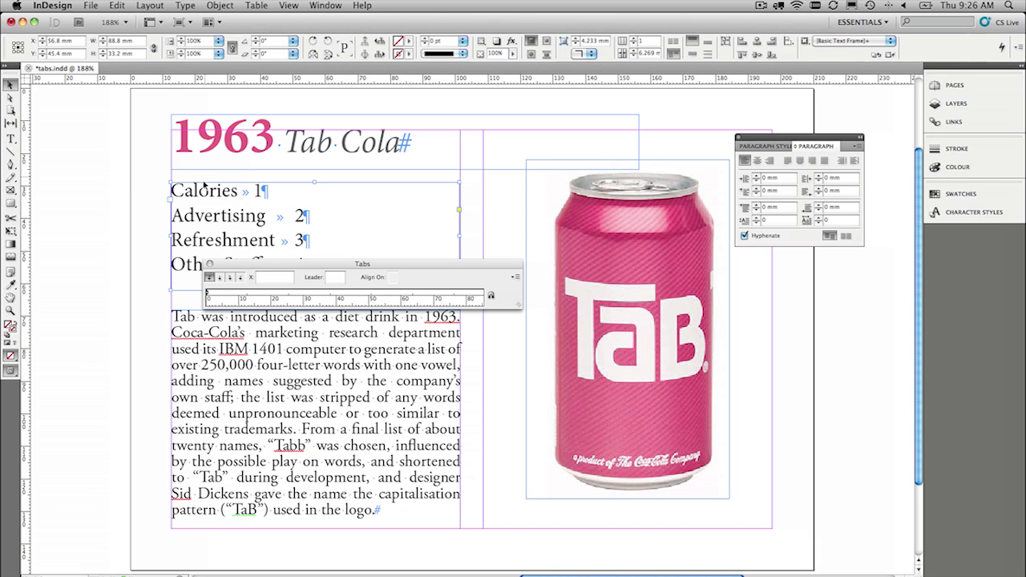
left_click(490, 296)
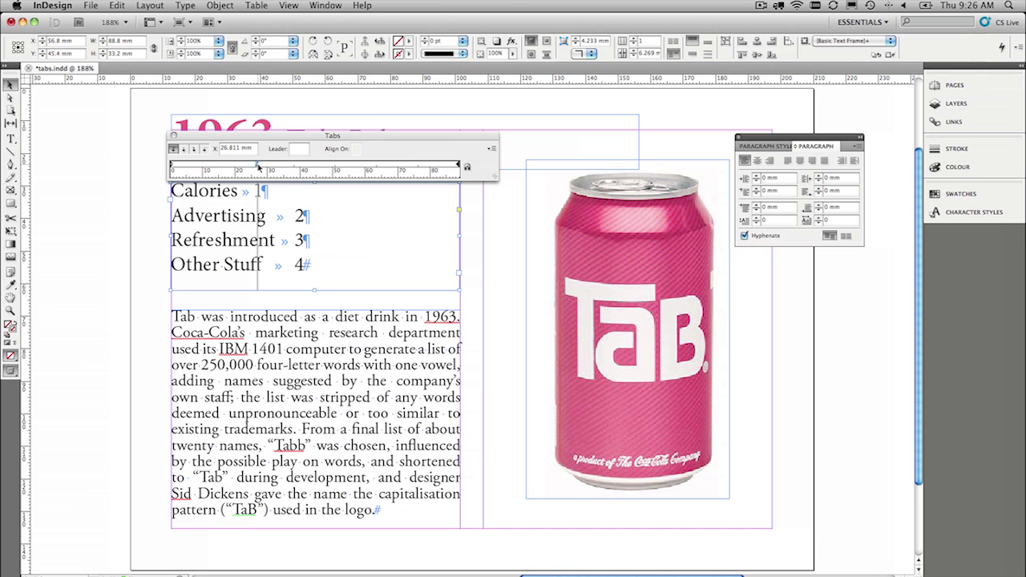
left_click_drag(258, 166, 350, 166)
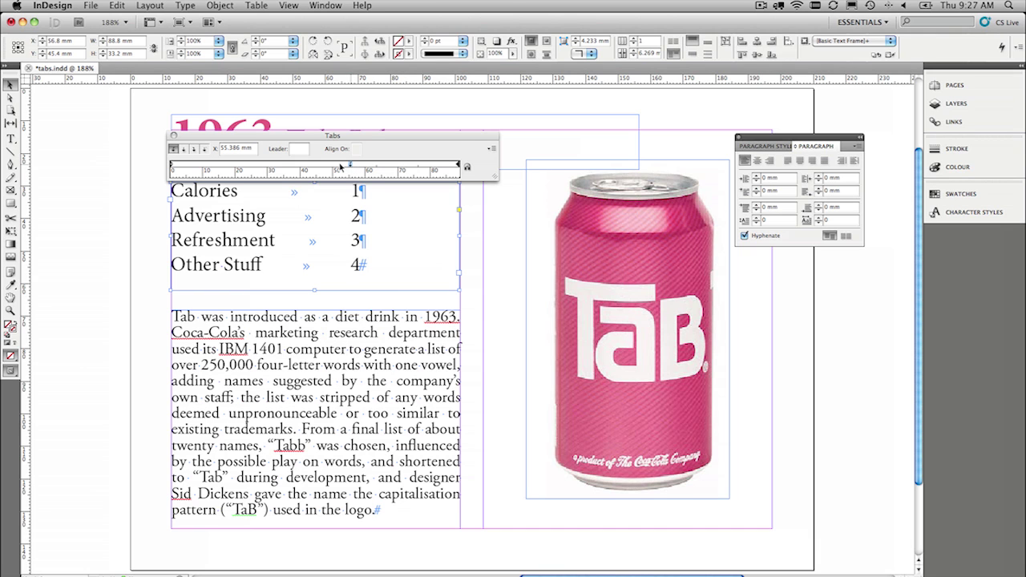
left_click(184, 149)
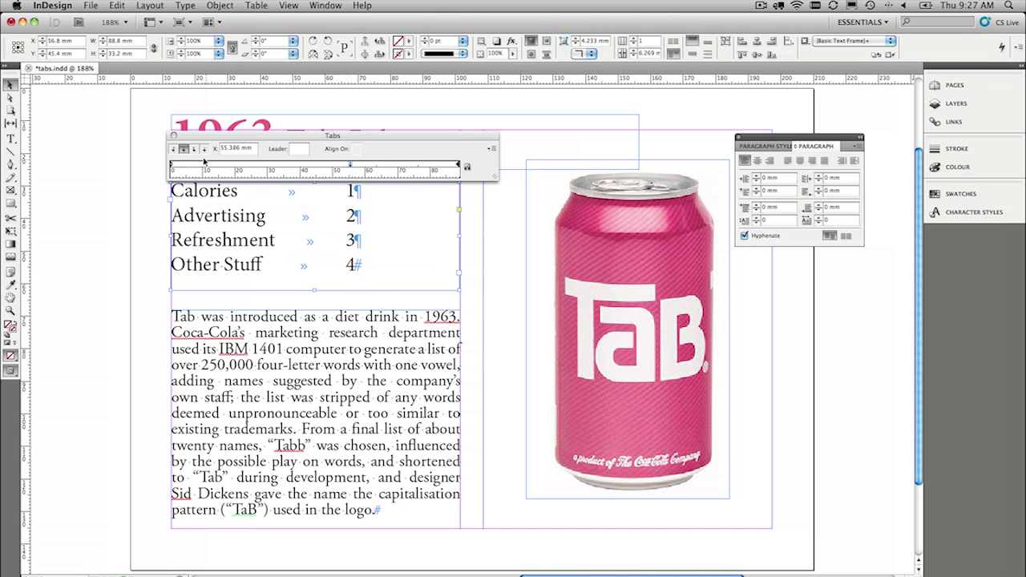
left_click(193, 149)
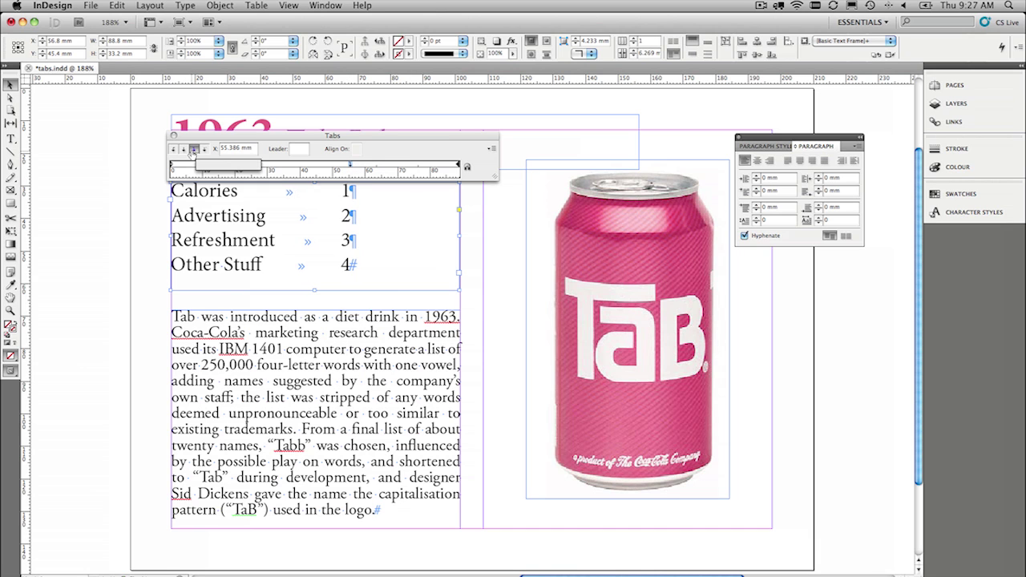
left_click_drag(350, 165, 420, 169)
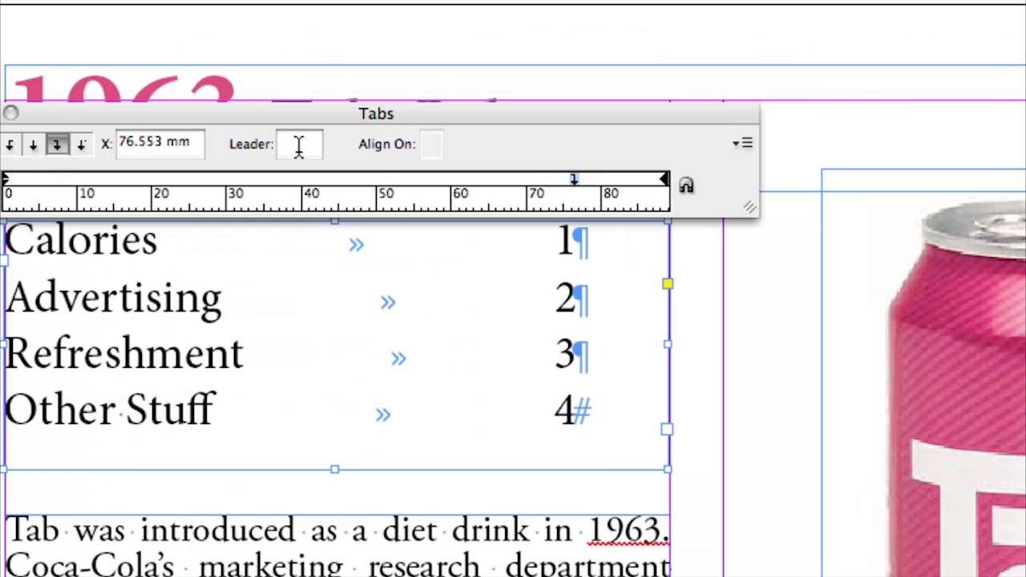
- Set the tab leader to a period followed by a space for dotted contents lines
left_click(298, 145)
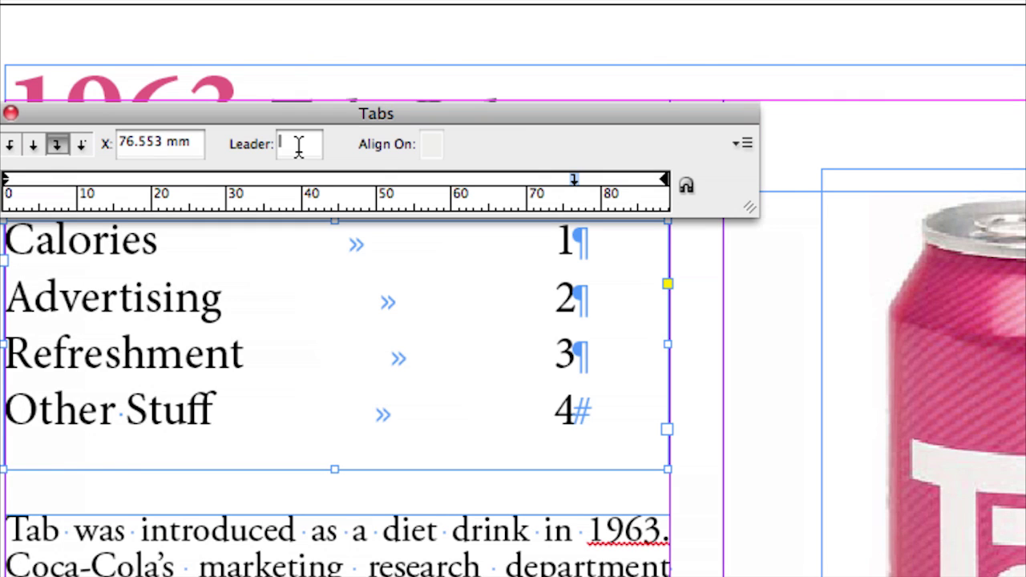
type(".")
key("Return")
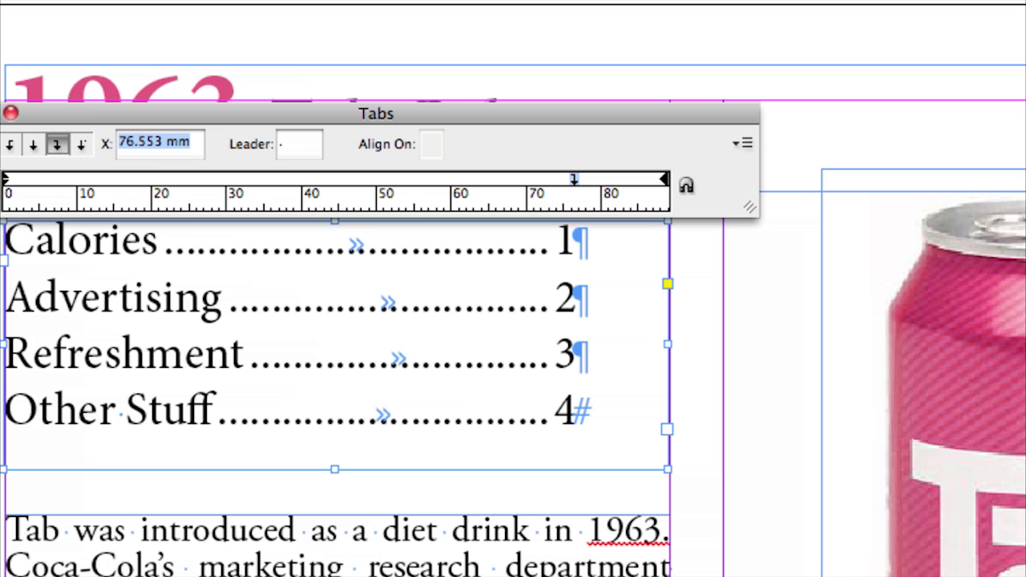
left_click(302, 146)
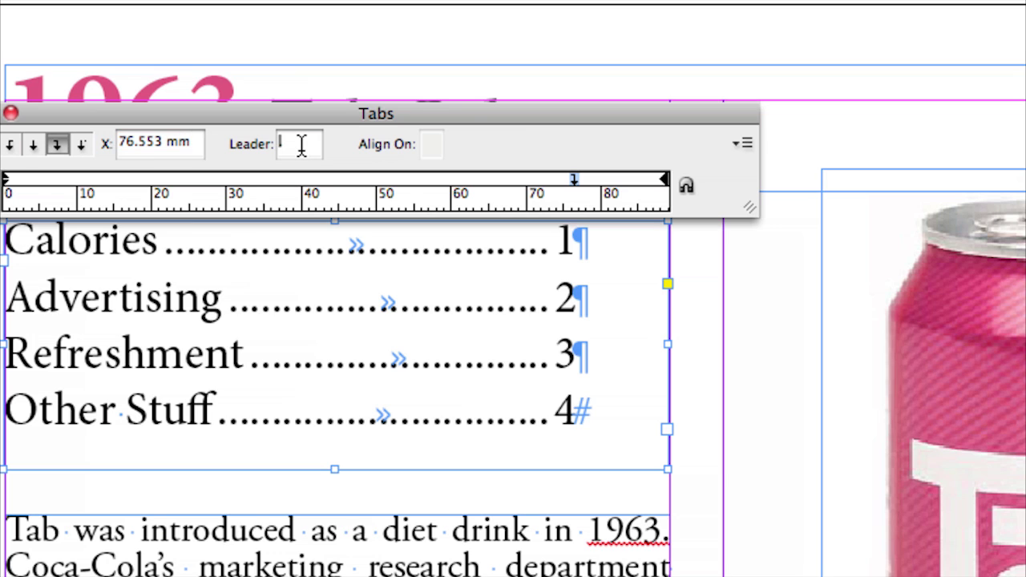
type(".")
key("BackSpace")
type(".")
key("Return")
left_click(295, 143)
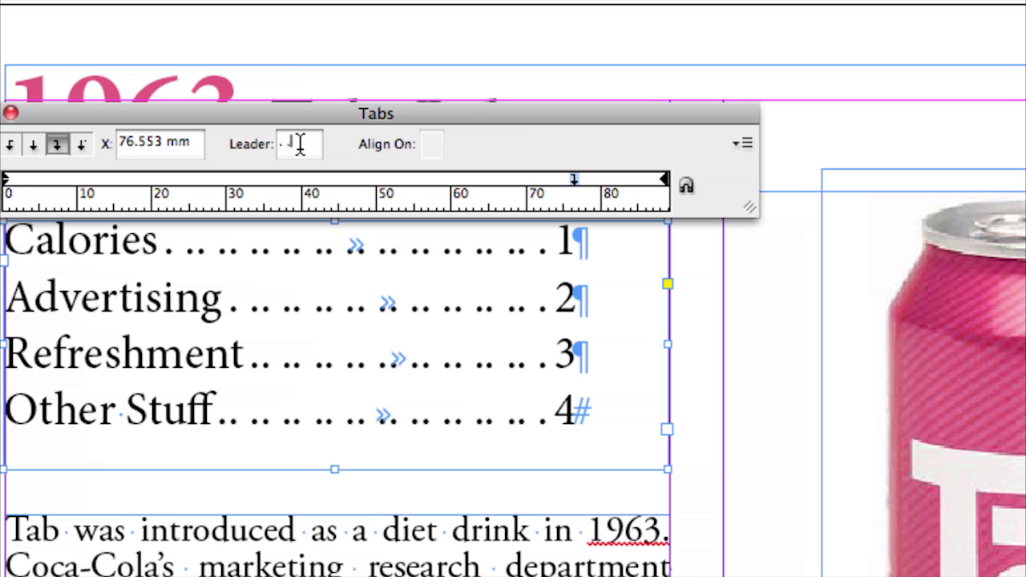
key("BackSpace")
key("BackSpace")
key("BackSpace")
type(".")
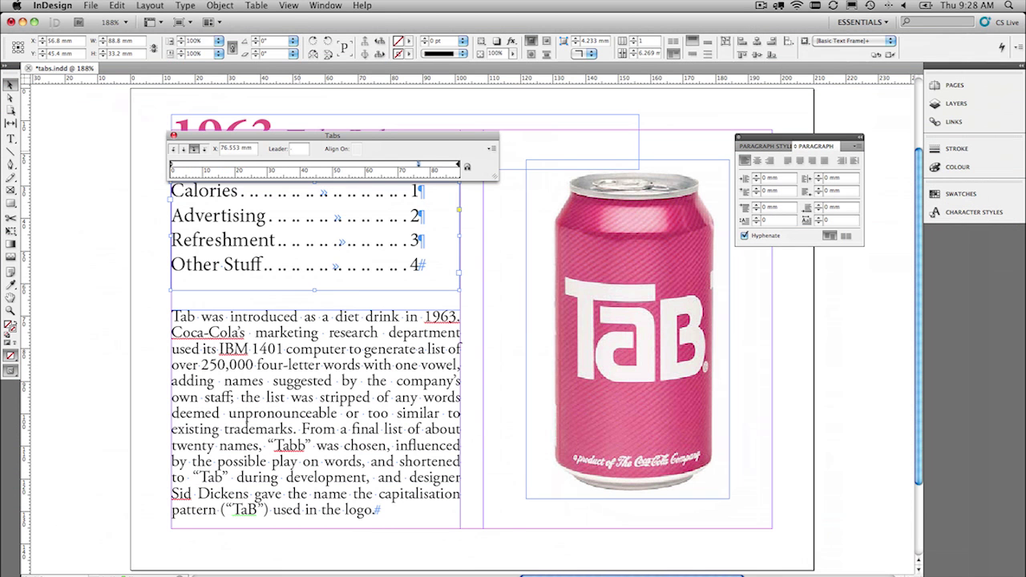
key("Return")
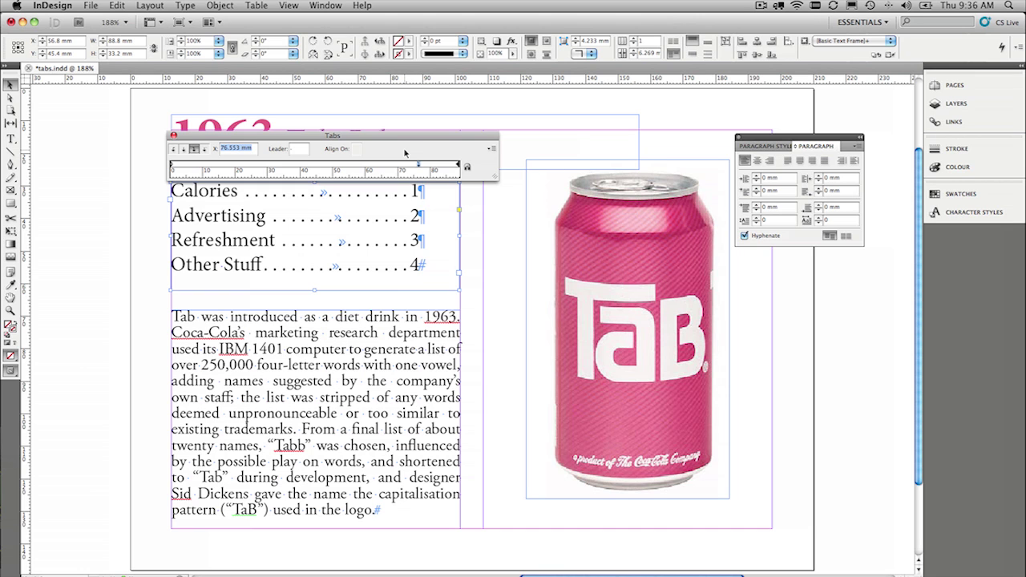
- Move the right-aligned page-number tab stop to exactly 80 mm using the X field
left_click_drag(418, 165, 428, 166)
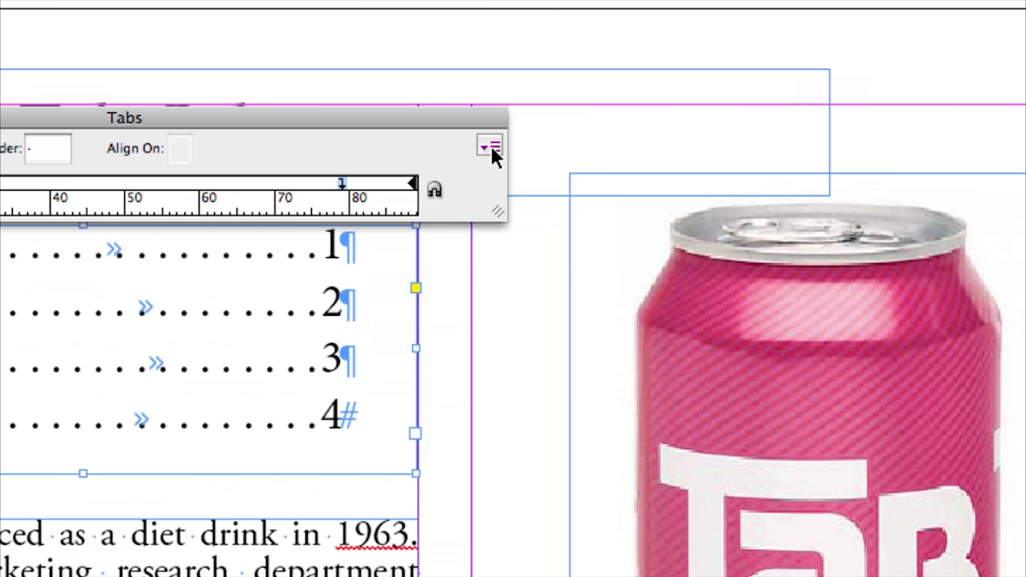
left_click(491, 150)
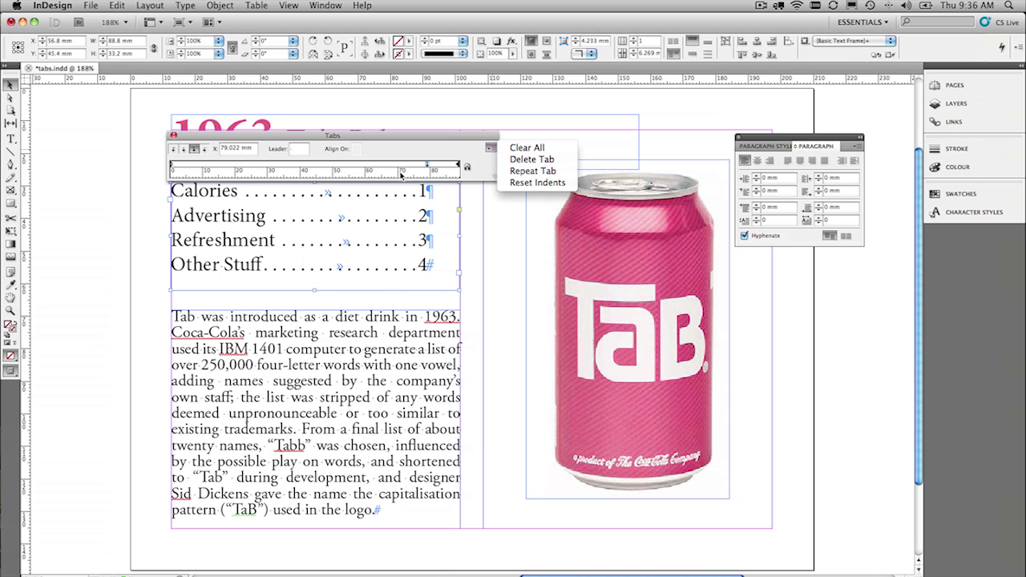
left_click(238, 152)
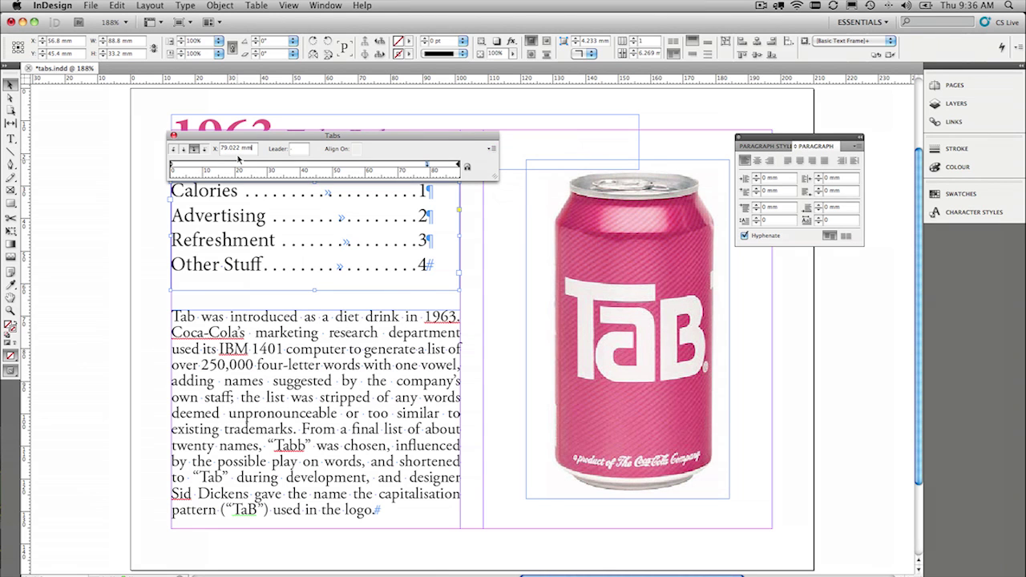
left_click(220, 151)
type("8")
type("0")
key("Tab")
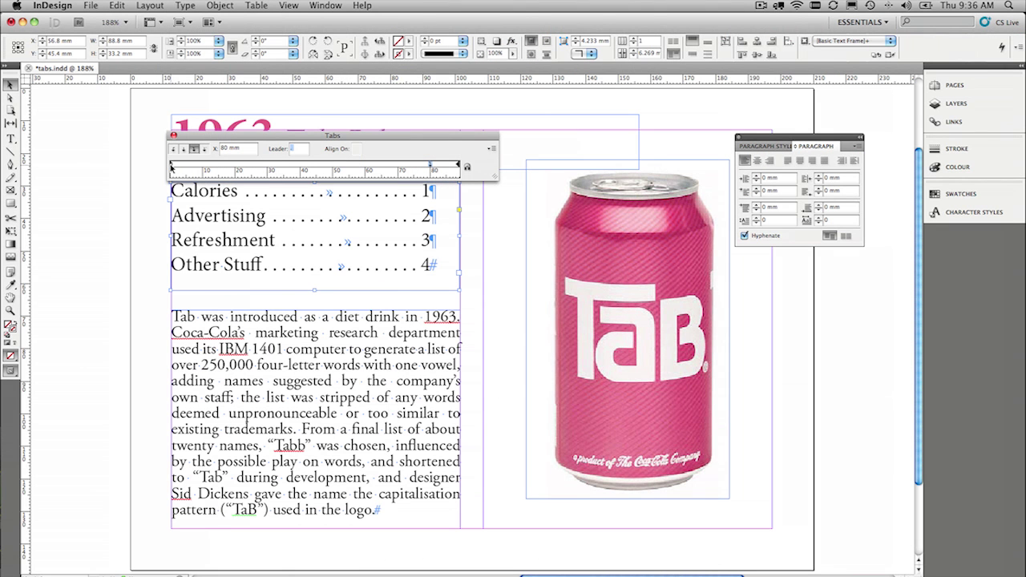
- Give the 'Tab was introduced' paragraph a 3.528 mm first-line indent on the Tabs ruler
double_click(210, 332)
key("super+a")
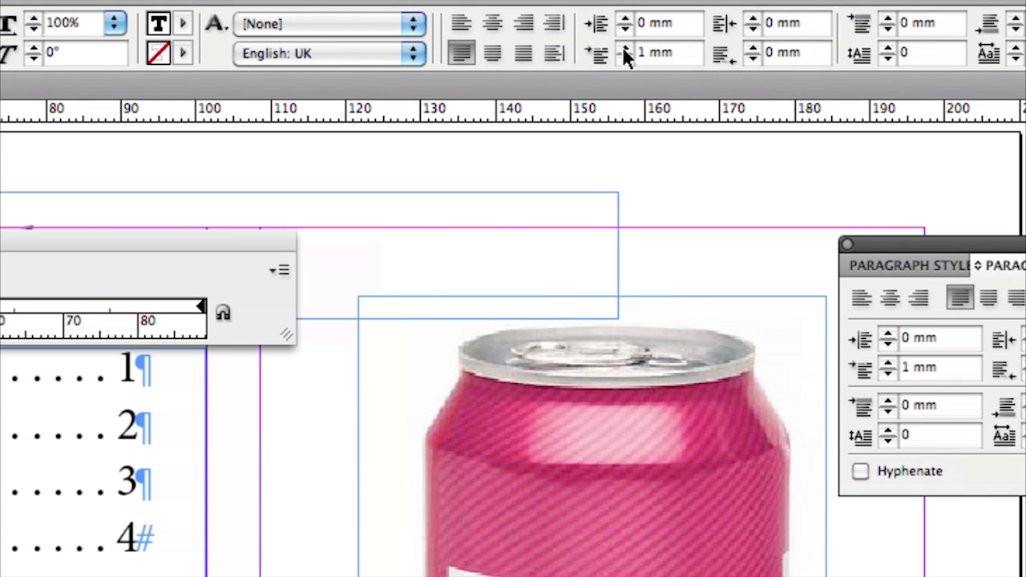
left_click(623, 48)
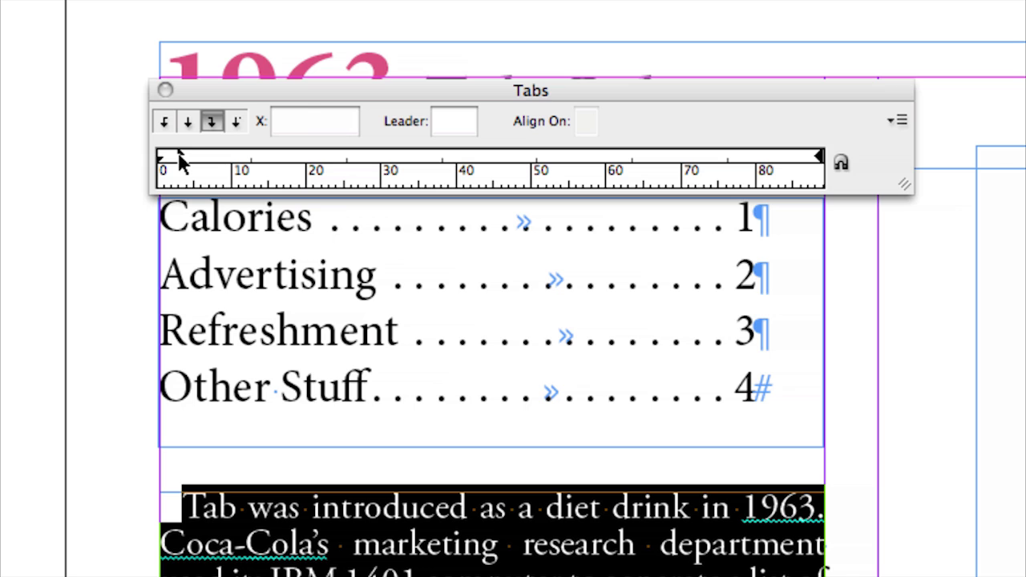
left_click(179, 157)
left_click(185, 175)
left_click(180, 157)
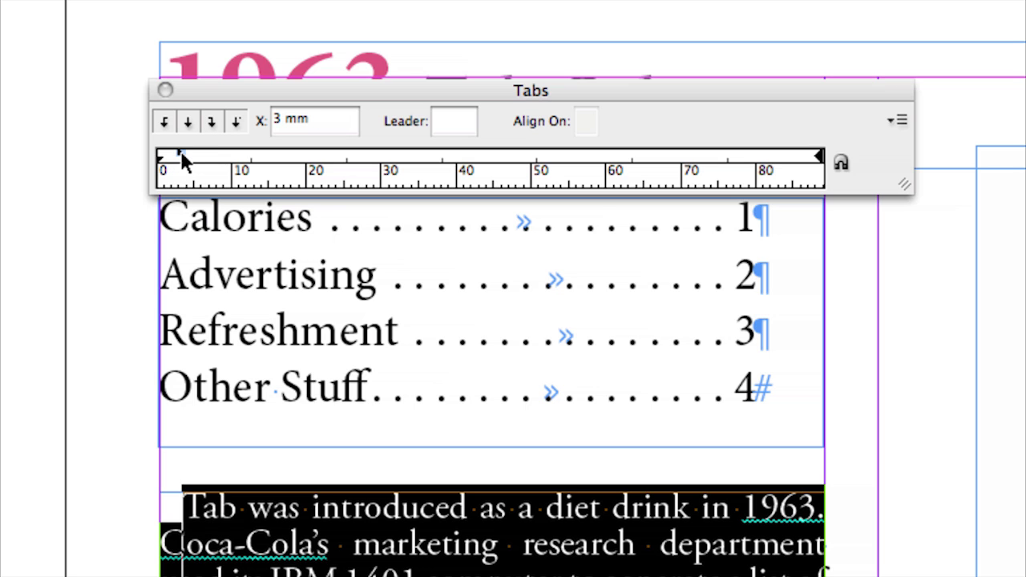
mouse_move(181, 157)
left_mouse_down()
mouse_move(202, 158)
mouse_move(163, 166)
mouse_move(175, 169)
mouse_move(183, 165)
mouse_move(161, 160)
mouse_move(205, 159)
mouse_move(187, 159)
left_mouse_up()
left_click(160, 164)
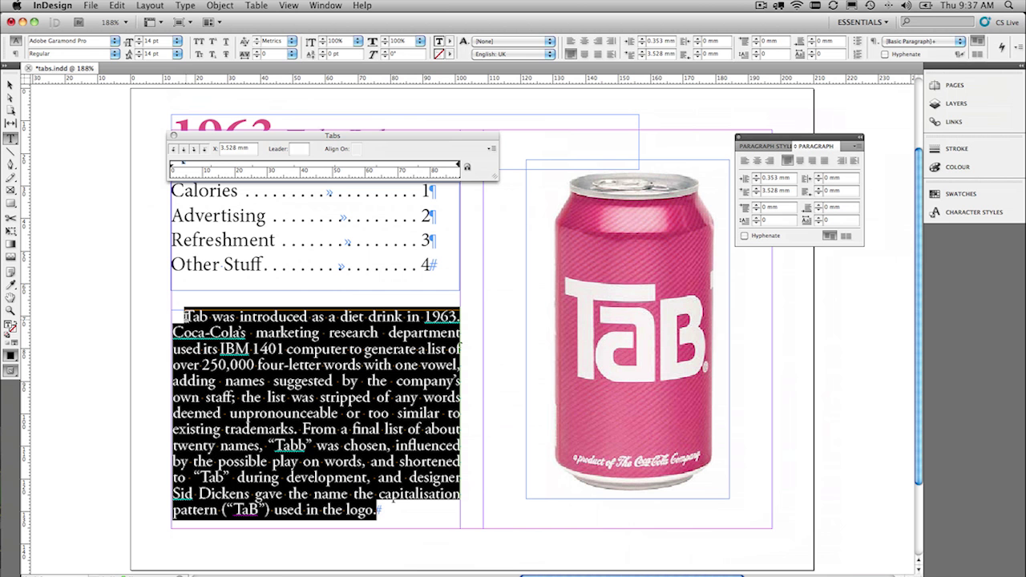
left_click(0, 279)
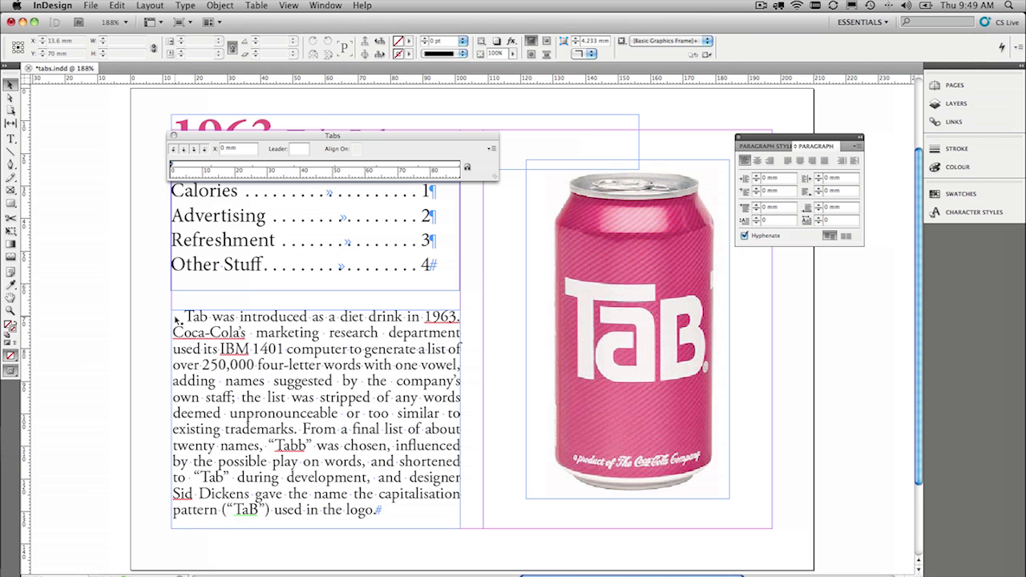
- Select the four contents lines and save their formatting as paragraph style 'Tabs setting 1'
triple_click(355, 238)
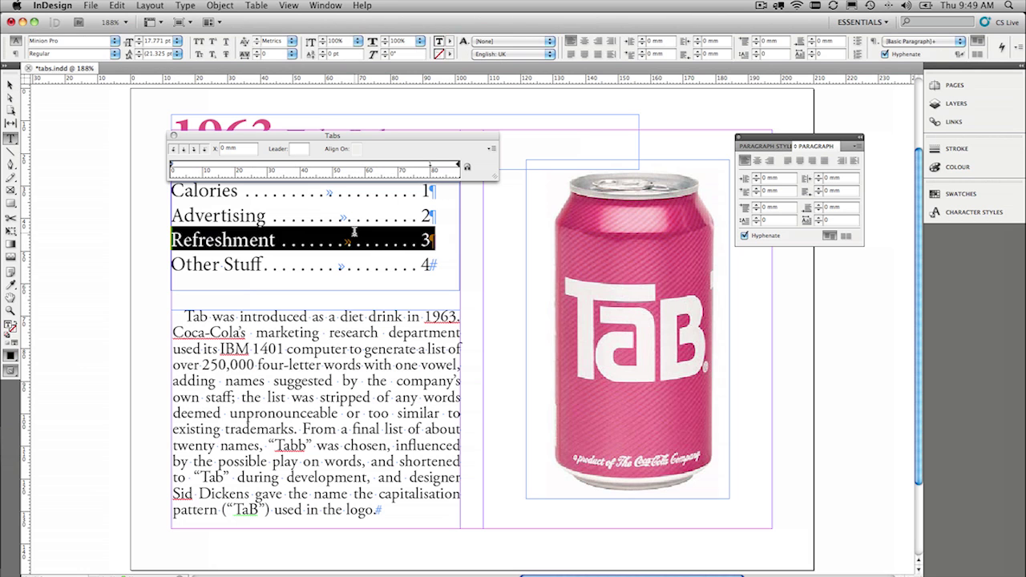
left_click(405, 267)
left_click(210, 191, "shift")
left_click(258, 189, "shift")
left_click(768, 148)
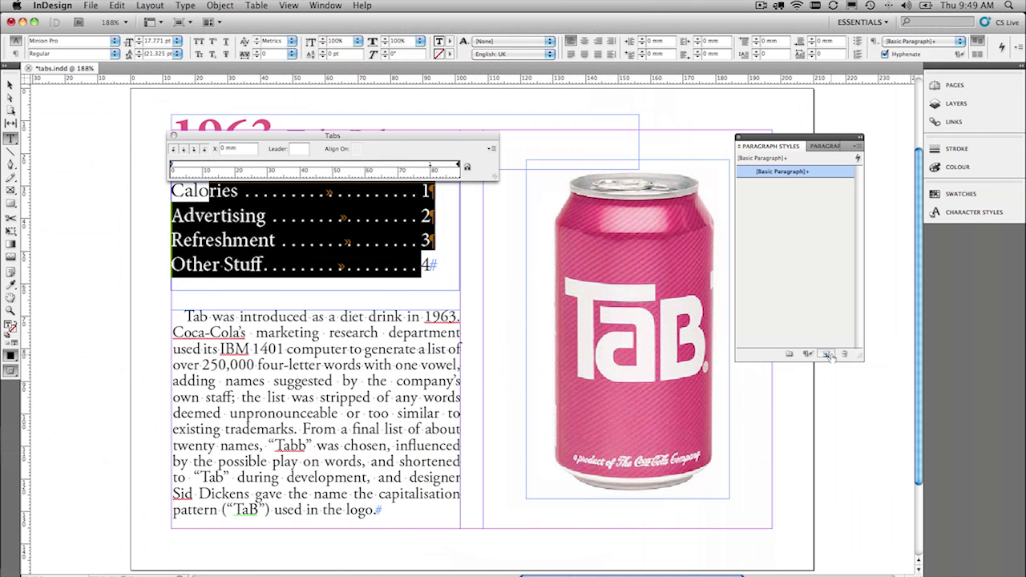
left_click(828, 354)
double_click(831, 189)
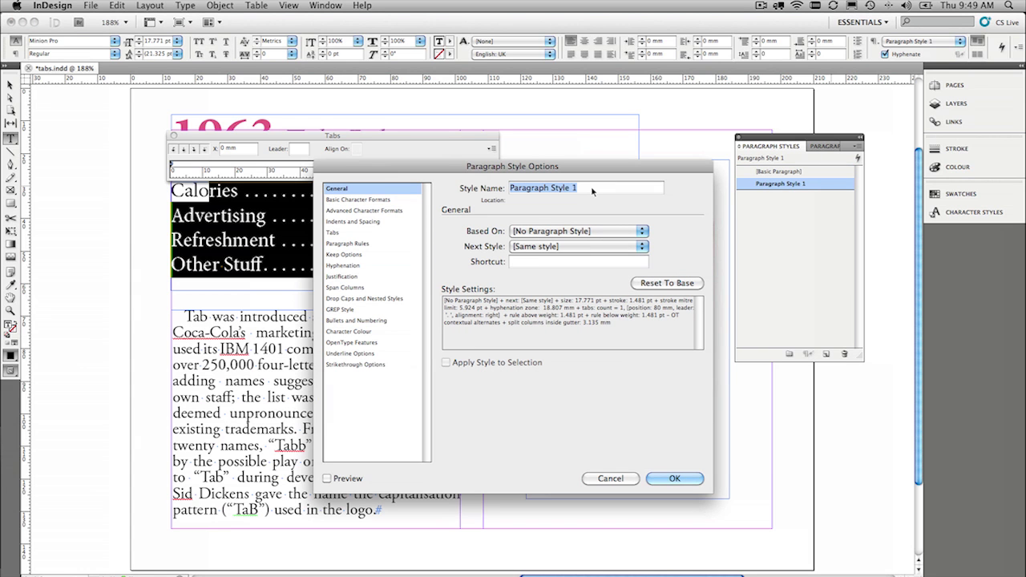
type("Tabs")
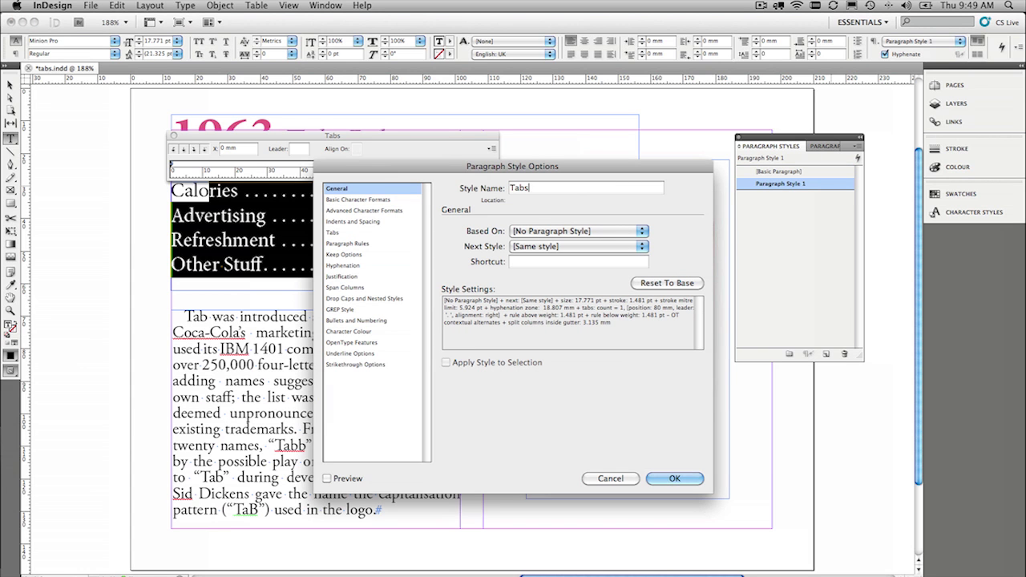
type(" setting 1")
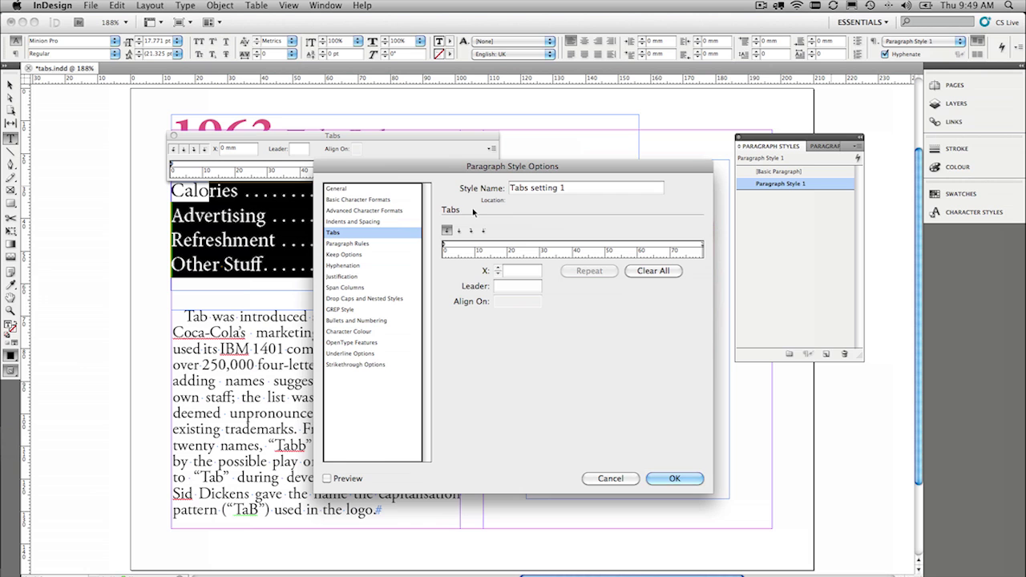
left_click(690, 479)
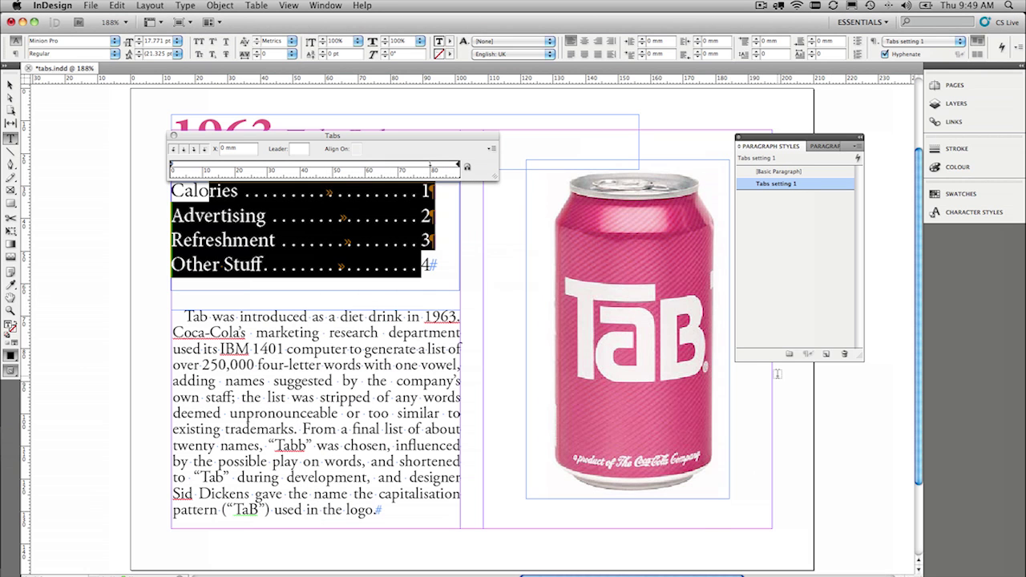
left_click(820, 267)
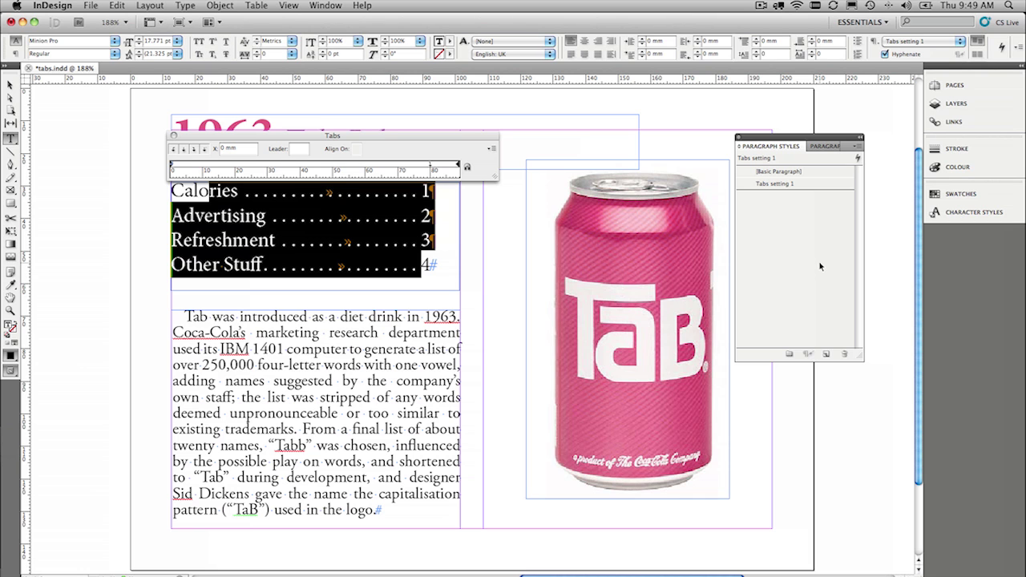
- Select the indented body paragraph and create paragraph style '1st indent' from it
left_click(207, 363)
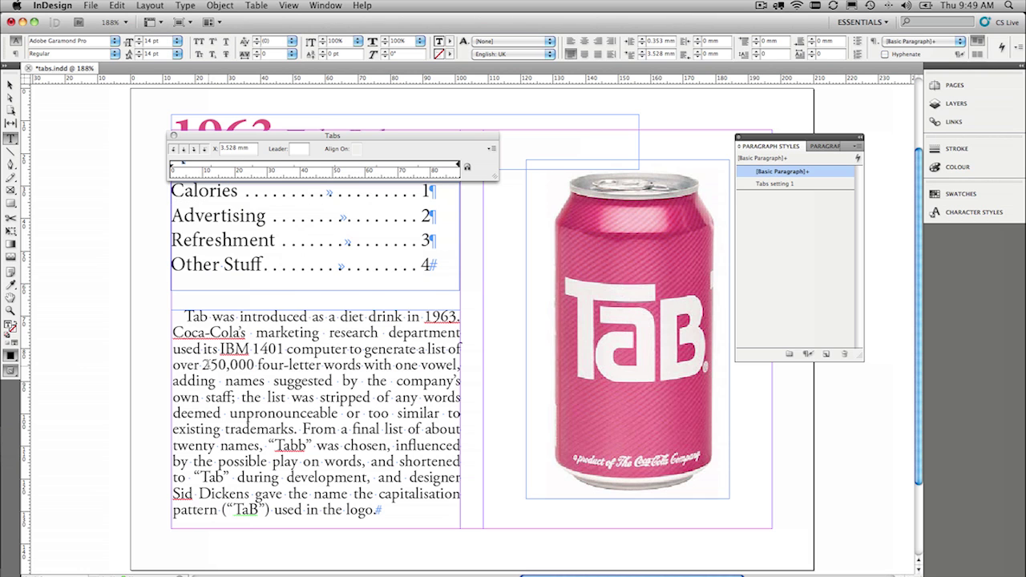
left_click_drag(278, 380, 168, 297)
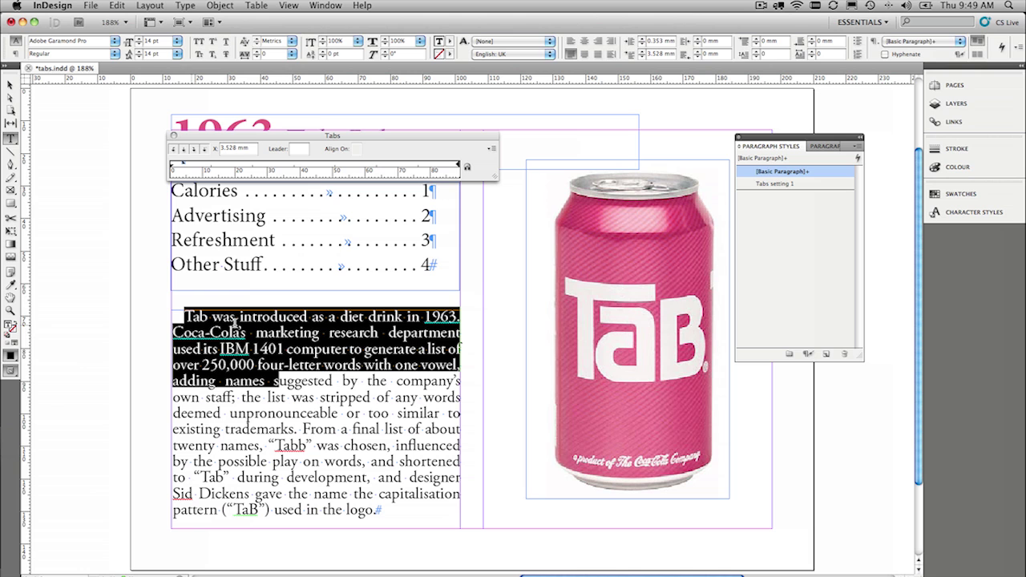
left_click(826, 354)
double_click(829, 184)
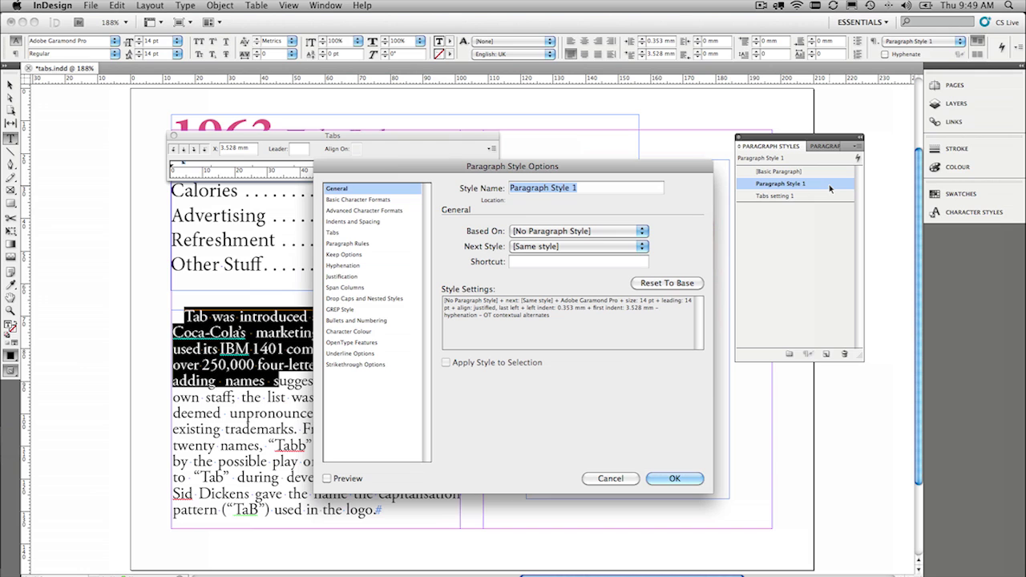
type("1s")
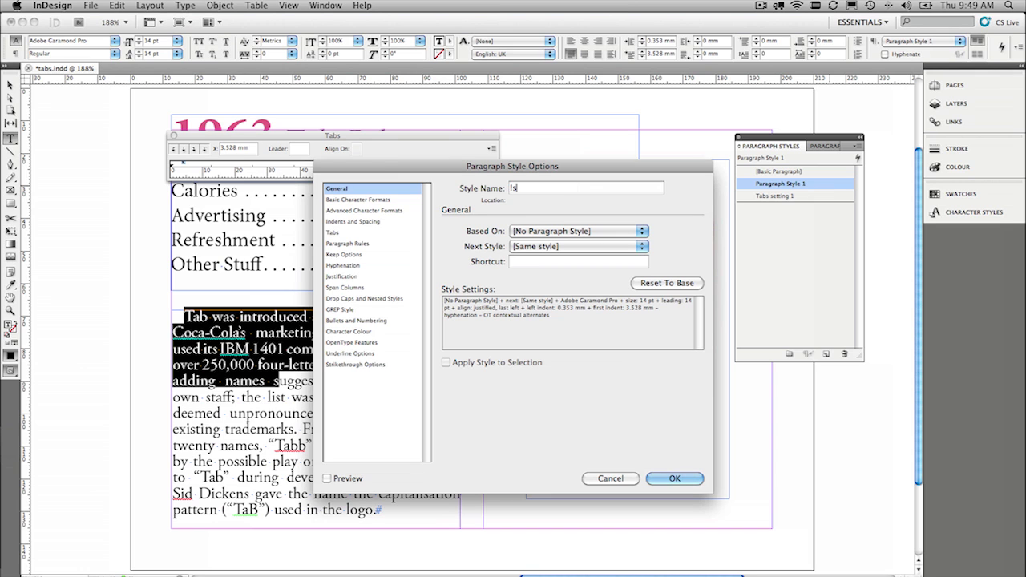
type("t indent")
left_click(674, 478)
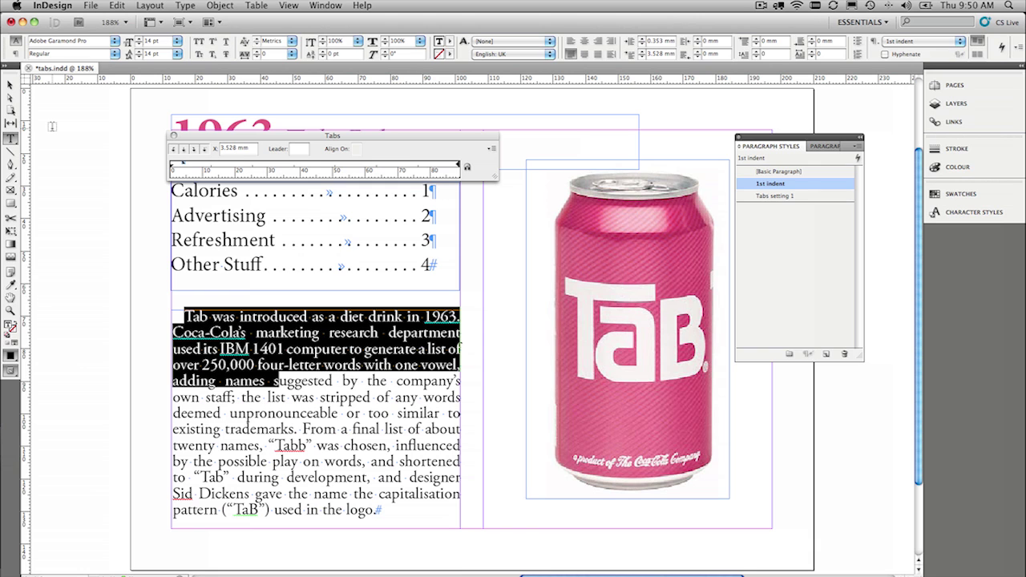
- Close the Tabs panel and narrow the '1963 Tab Cola' heading frame
left_click(173, 135)
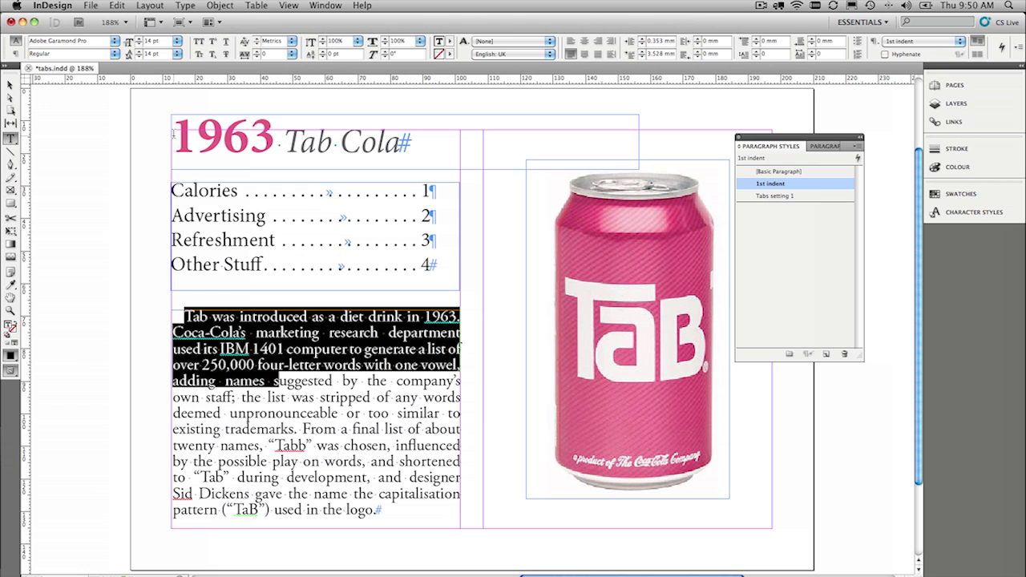
left_click(10, 84)
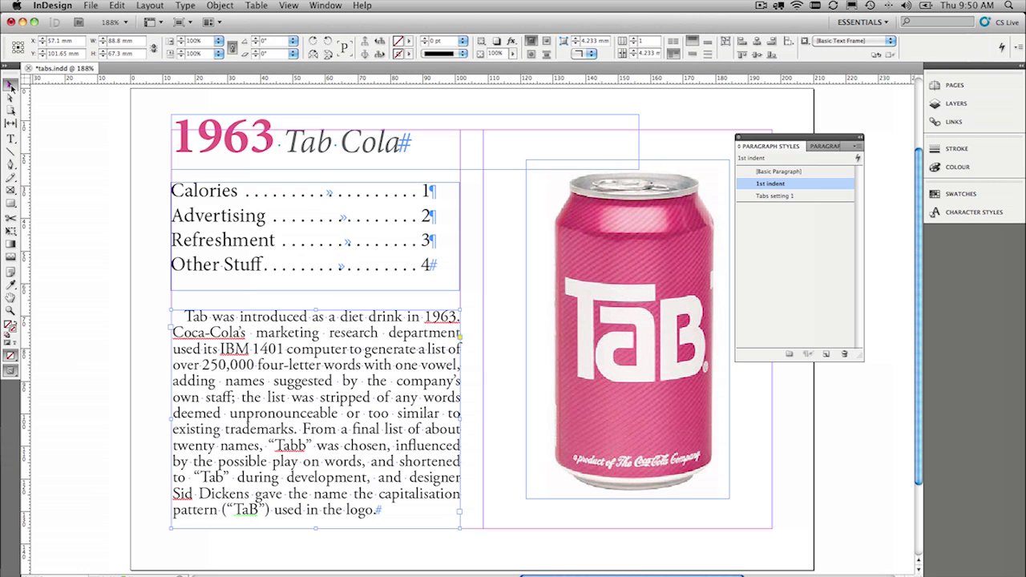
left_click(449, 148)
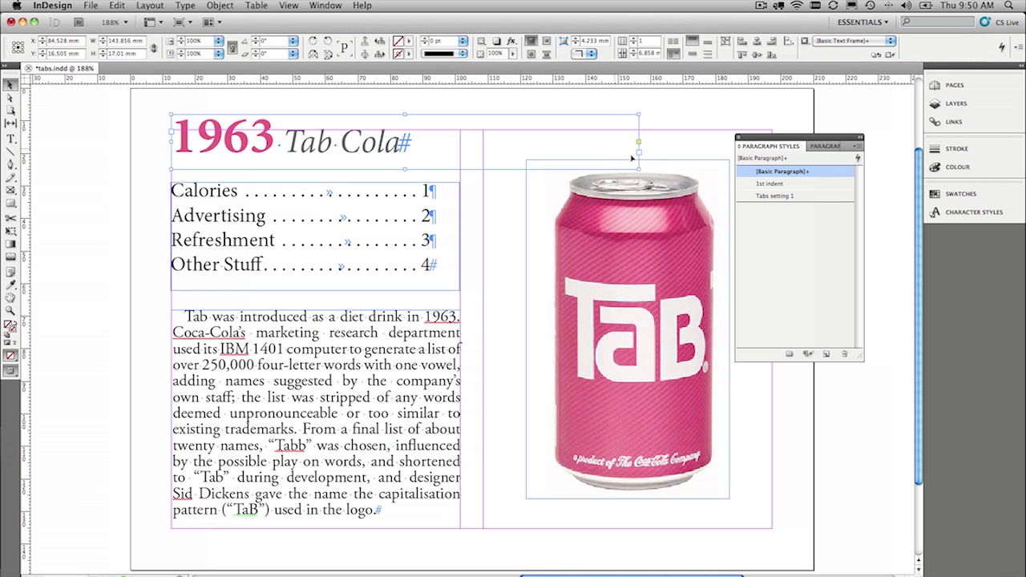
left_click_drag(640, 169, 480, 169)
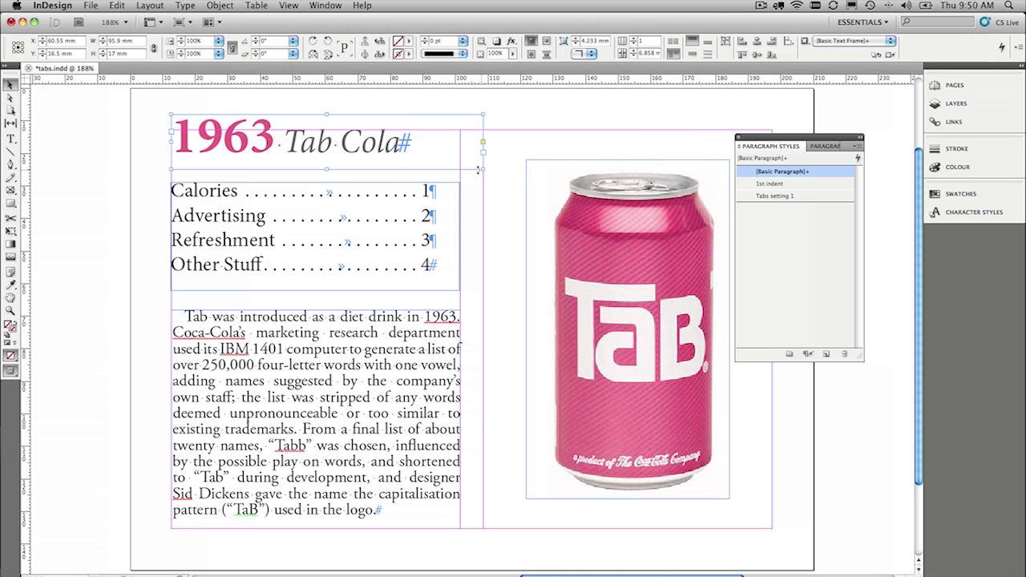
- Insert a right indent tab before 'Tab Cola' to push it to the frame's right edge
double_click(342, 154)
left_click_drag(284, 144, 411, 144)
left_click(311, 144)
left_click(282, 147)
left_click(280, 147)
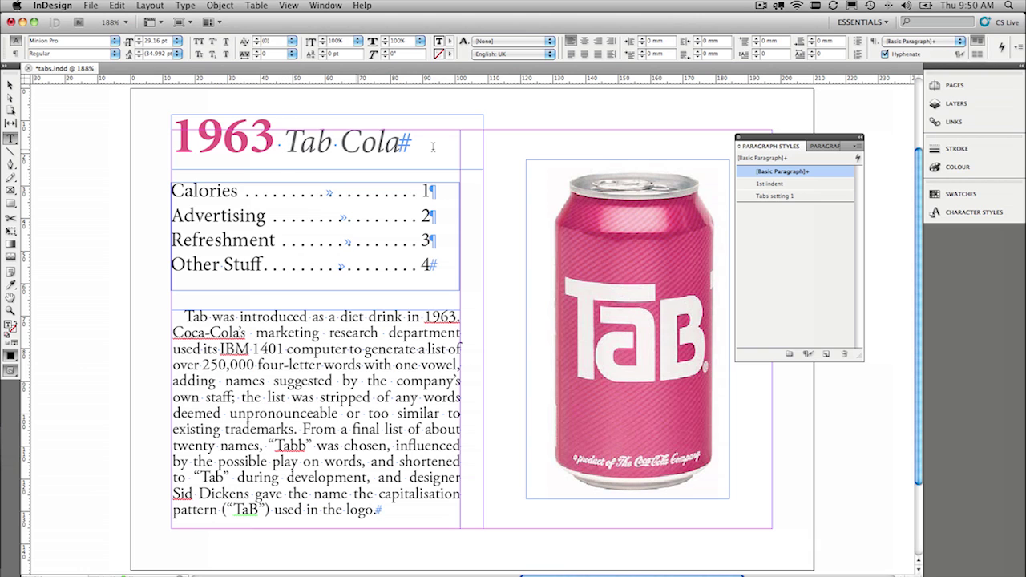
left_click(227, 142)
left_click_drag(282, 147, 418, 146)
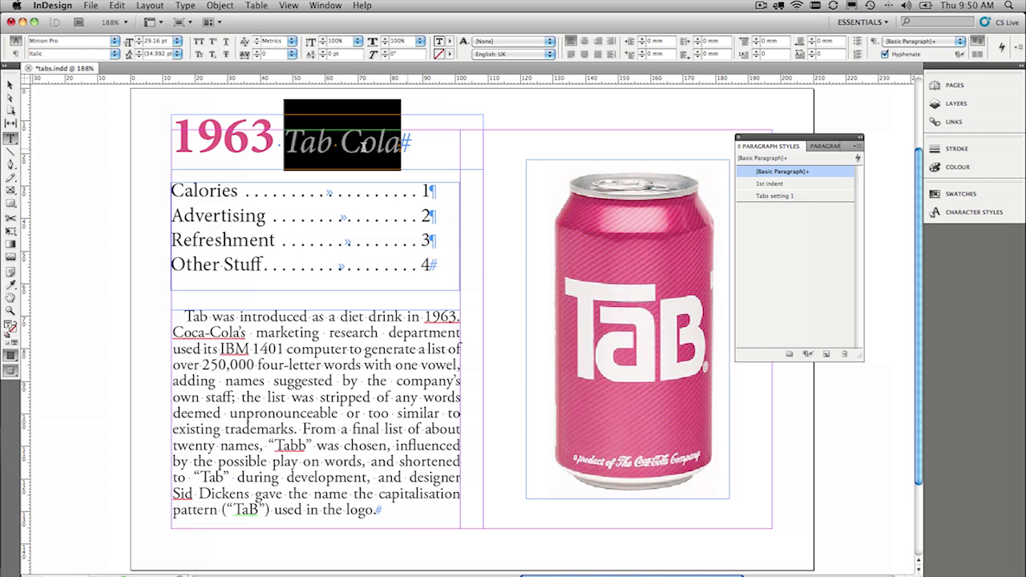
left_click(284, 141)
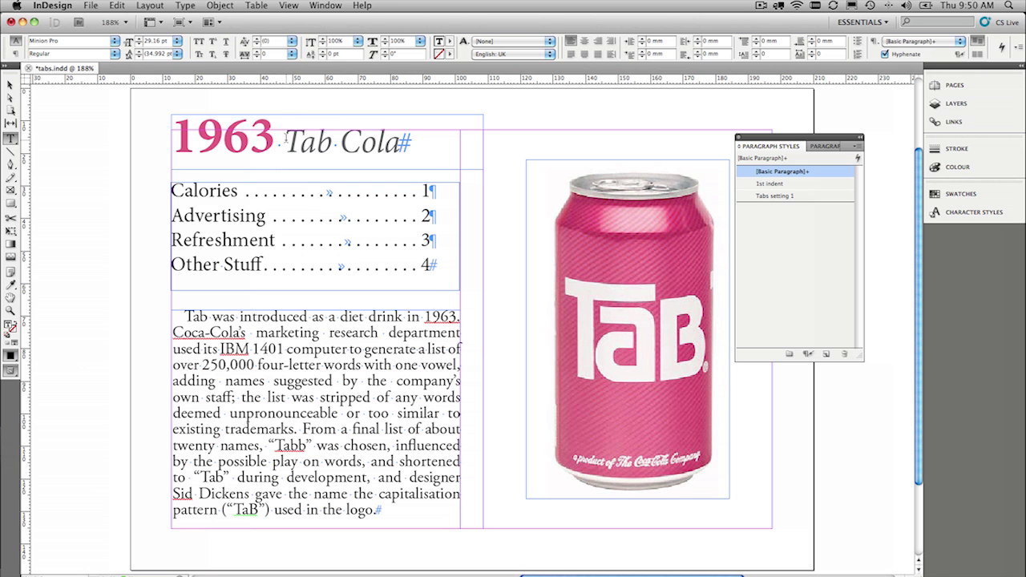
key("Tab")
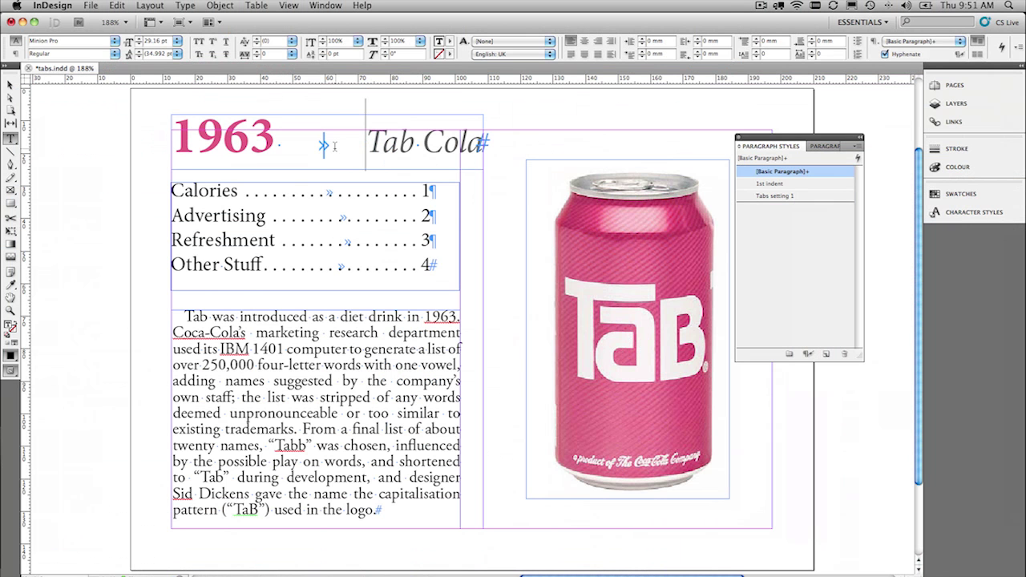
- Resize the heading frame to about 88.9 × 15.8 mm and nudge it up slightly
key("Escape")
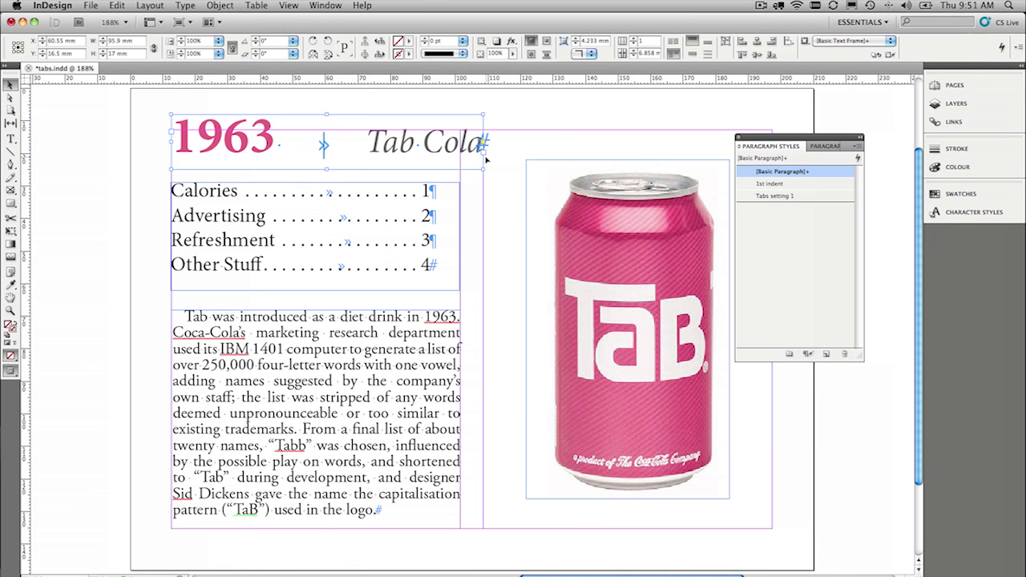
left_click_drag(484, 168, 461, 115)
key("Up")
key("Up")
key("Up")
key("Up")
key("Up")
key("Up")
key("Up")
key("Up")
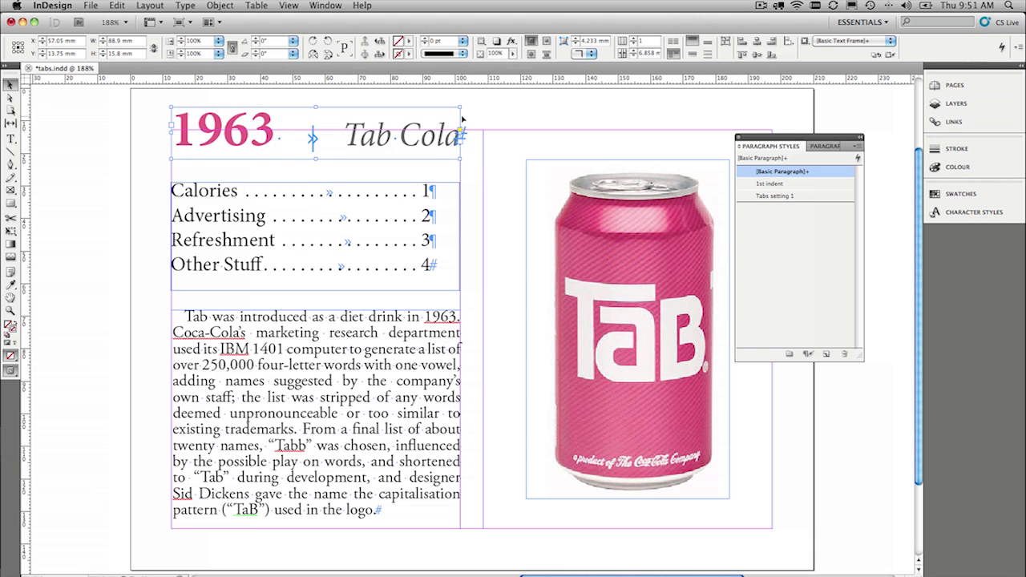
left_click(489, 118)
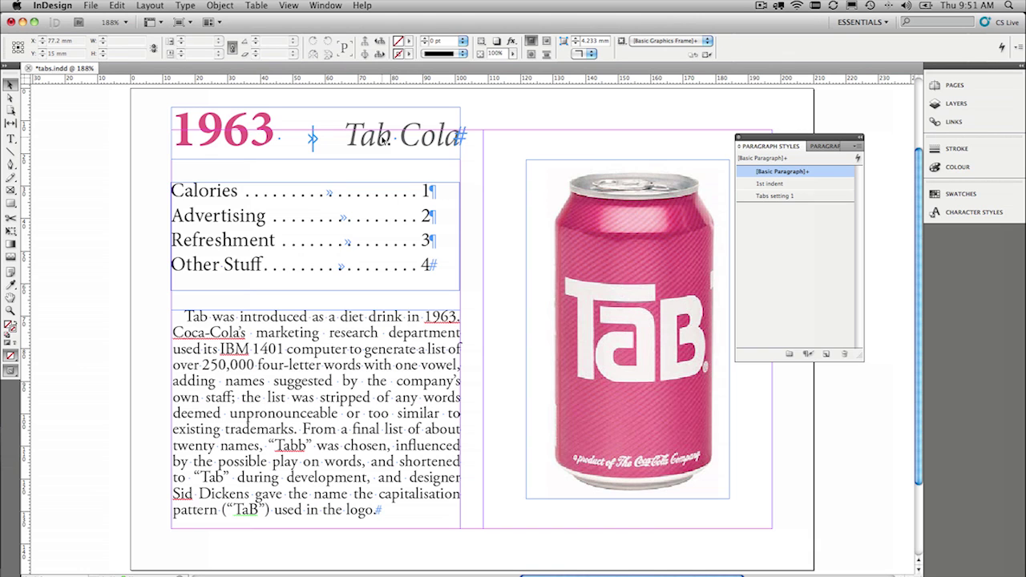
- Break the body text so 'From a final list' begins a new paragraph
double_click(184, 319)
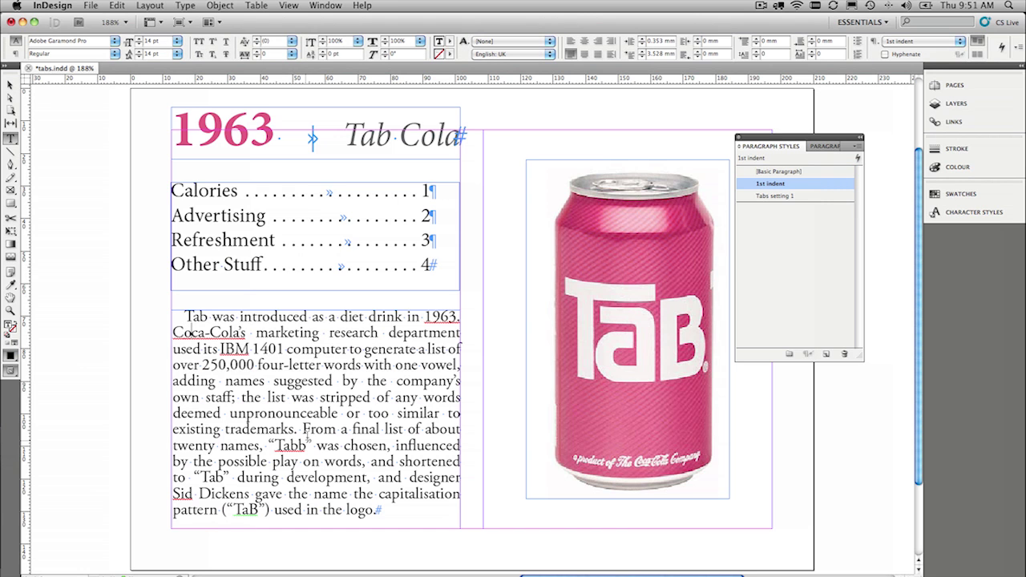
left_click(302, 434)
key("Return")
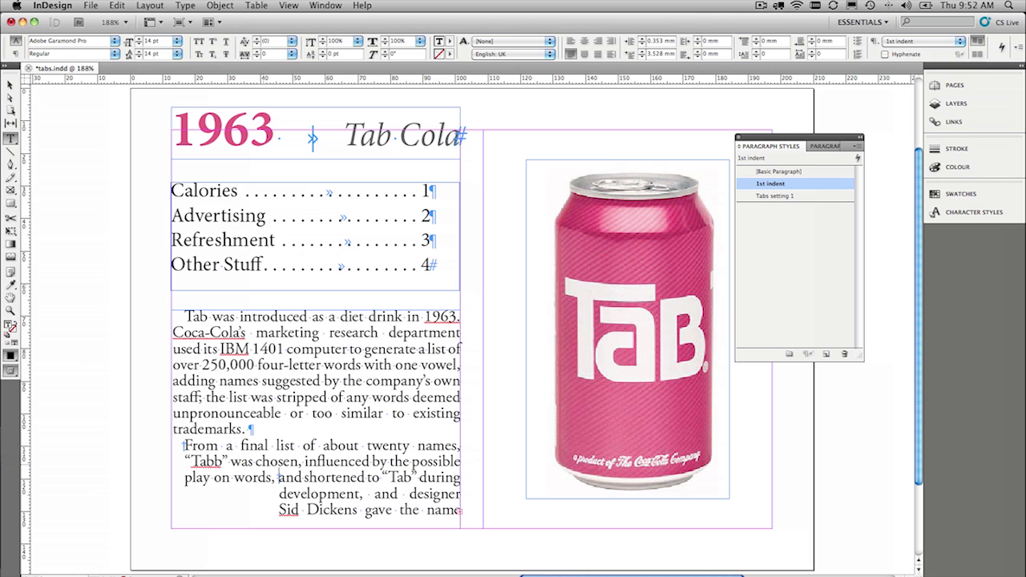
- Exit text editing and view the Tab Cola page in Preview screen mode
left_click(11, 84)
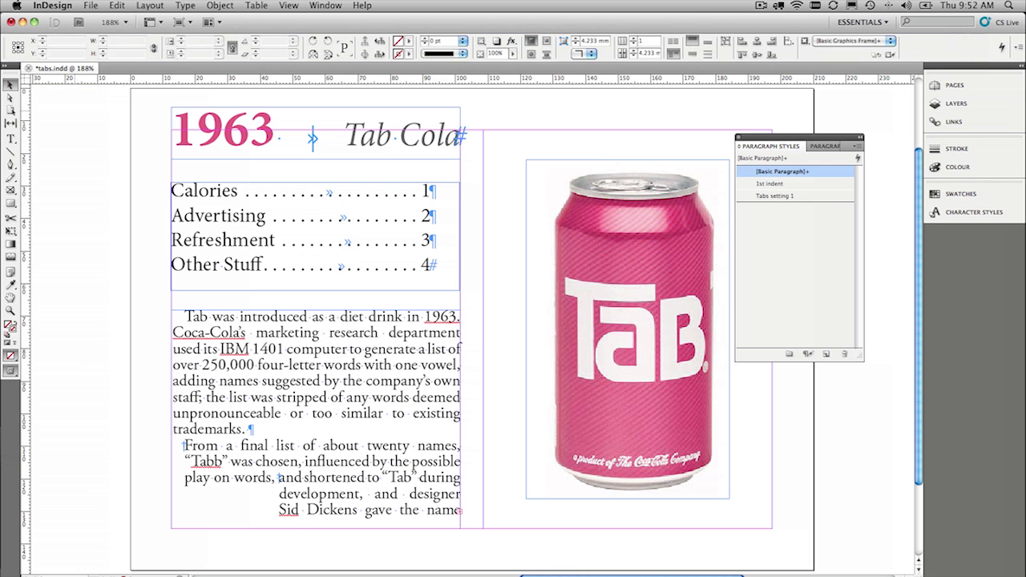
key("w")
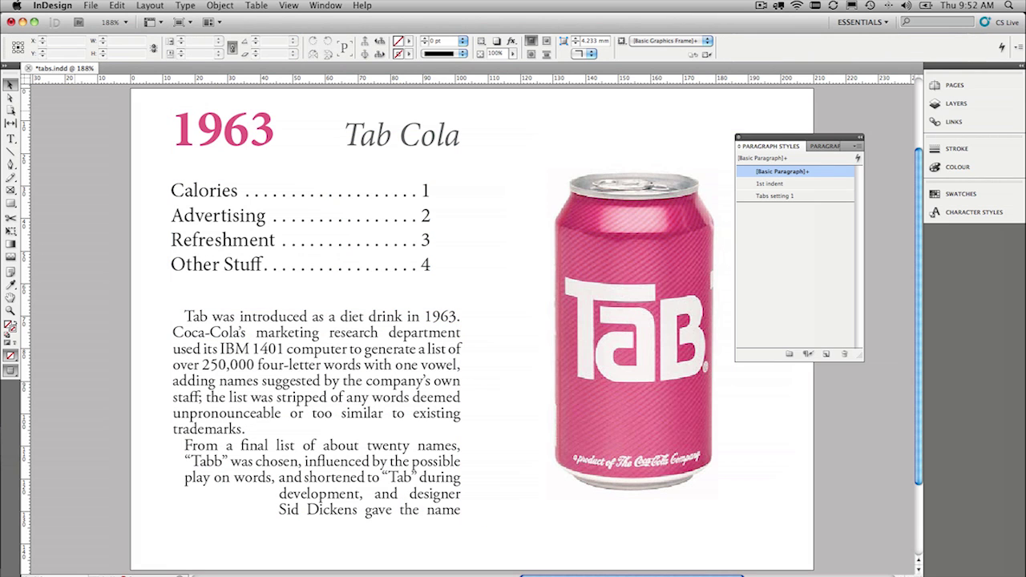